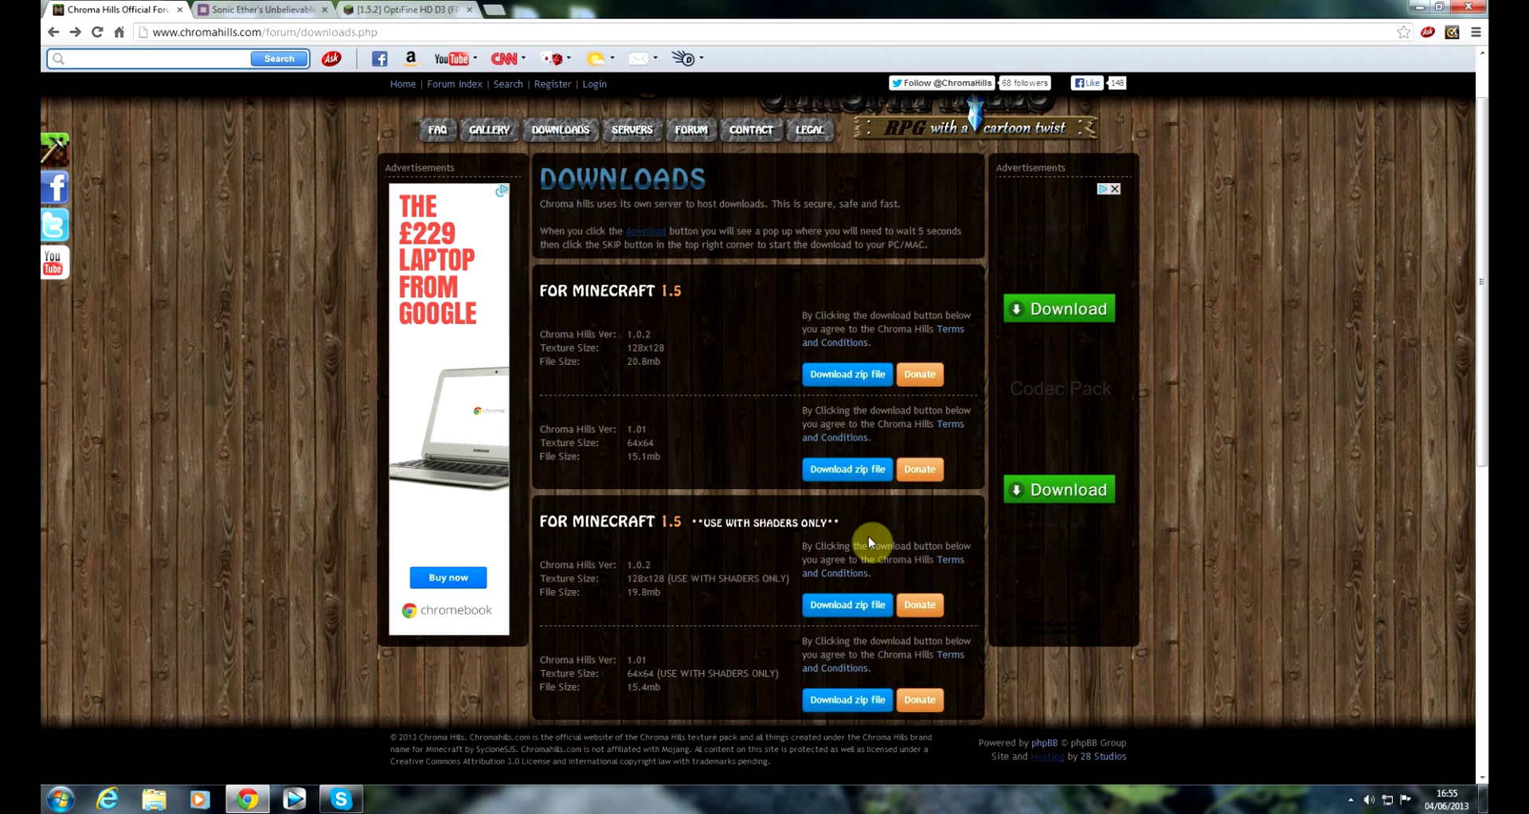
Examine the Chroma Hills downloads for Minecraft 1.5 marked for use with shaders only, including the 128x128 version
scroll(828, 542, "down", 2)
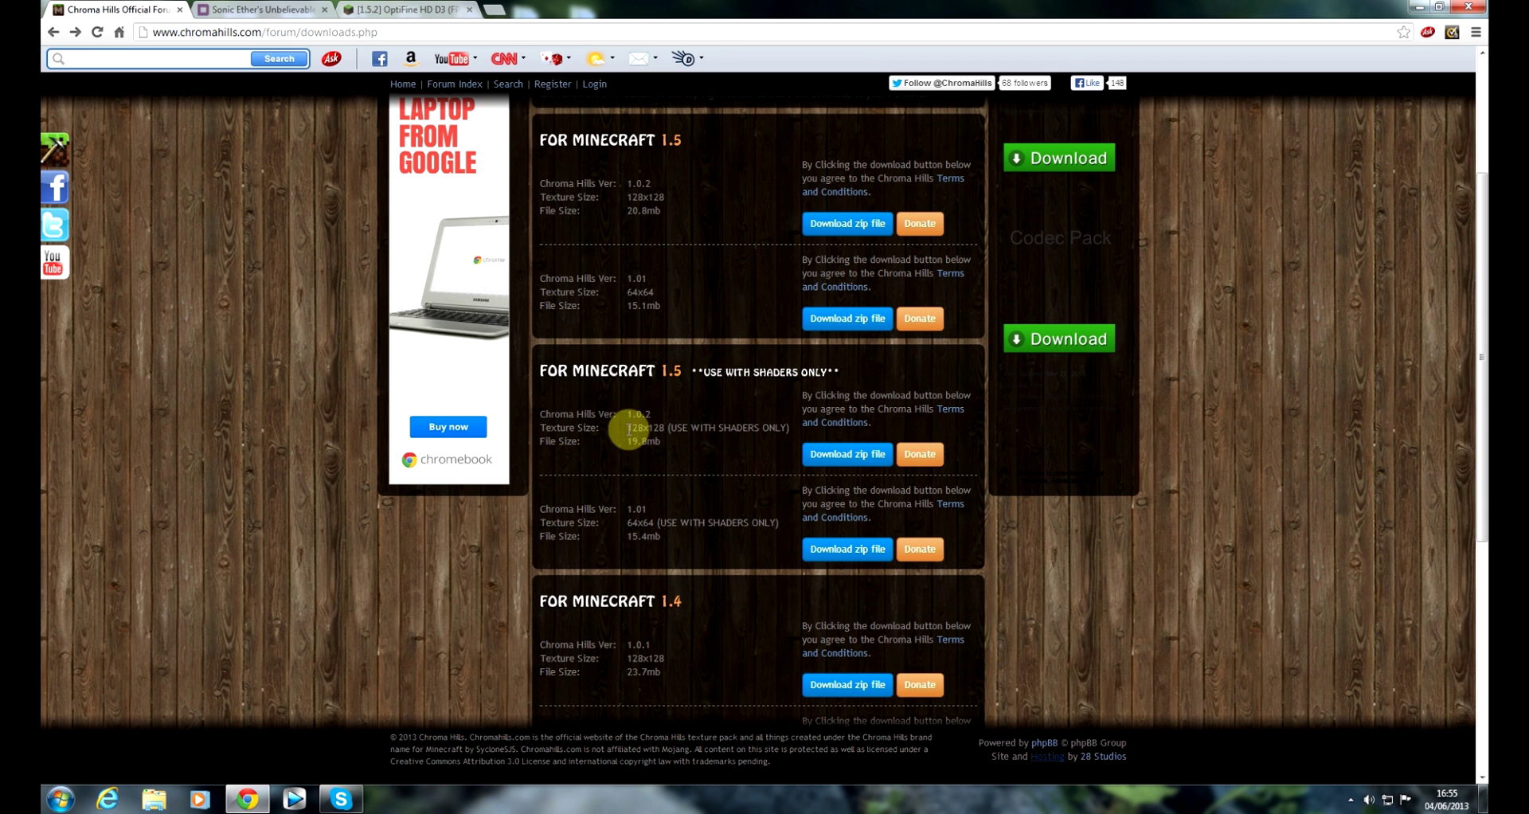
left_click_drag(679, 440, 594, 426)
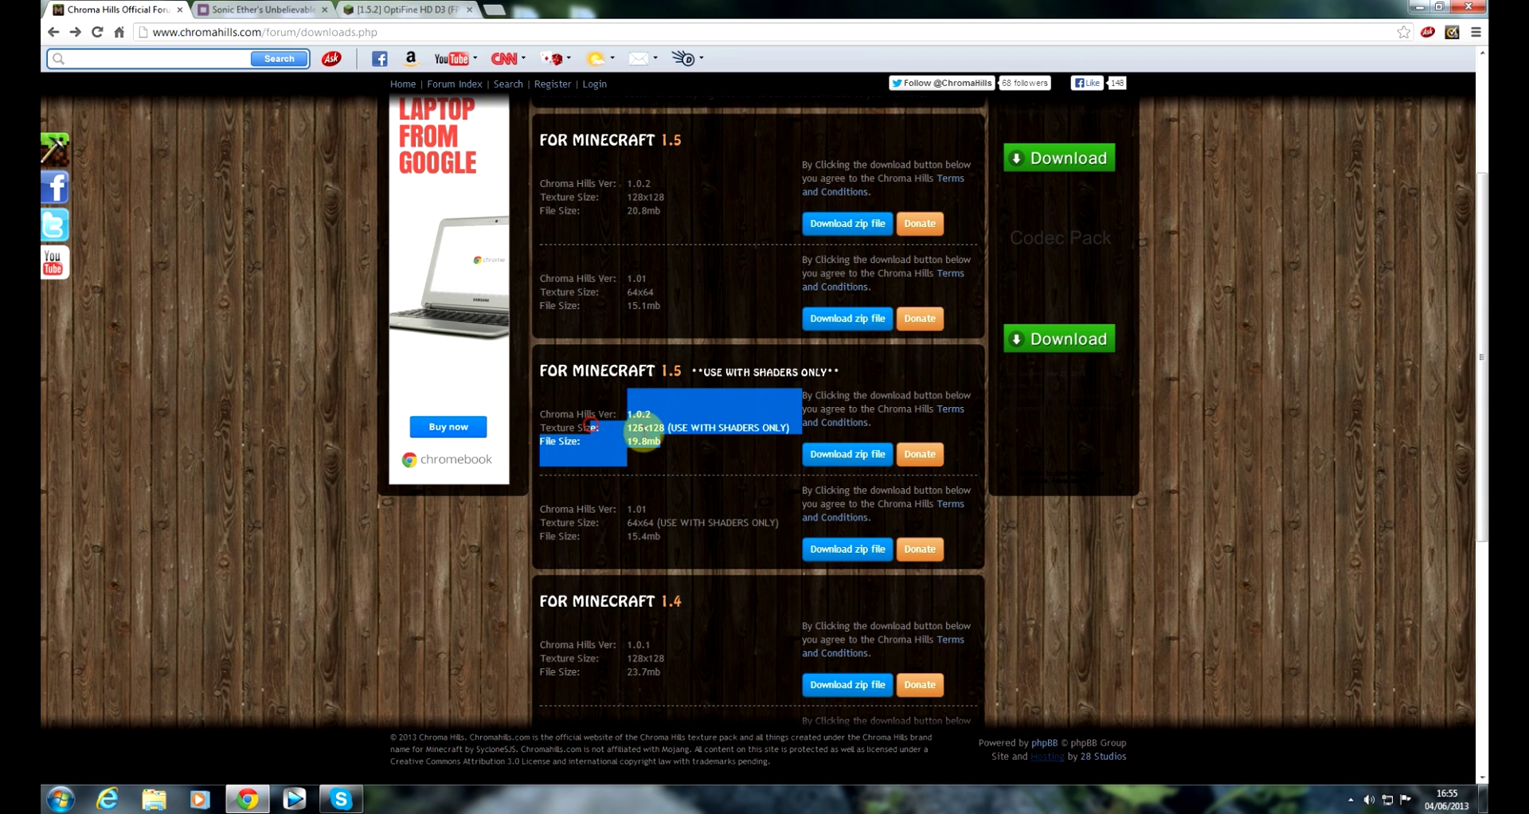
left_click(642, 433)
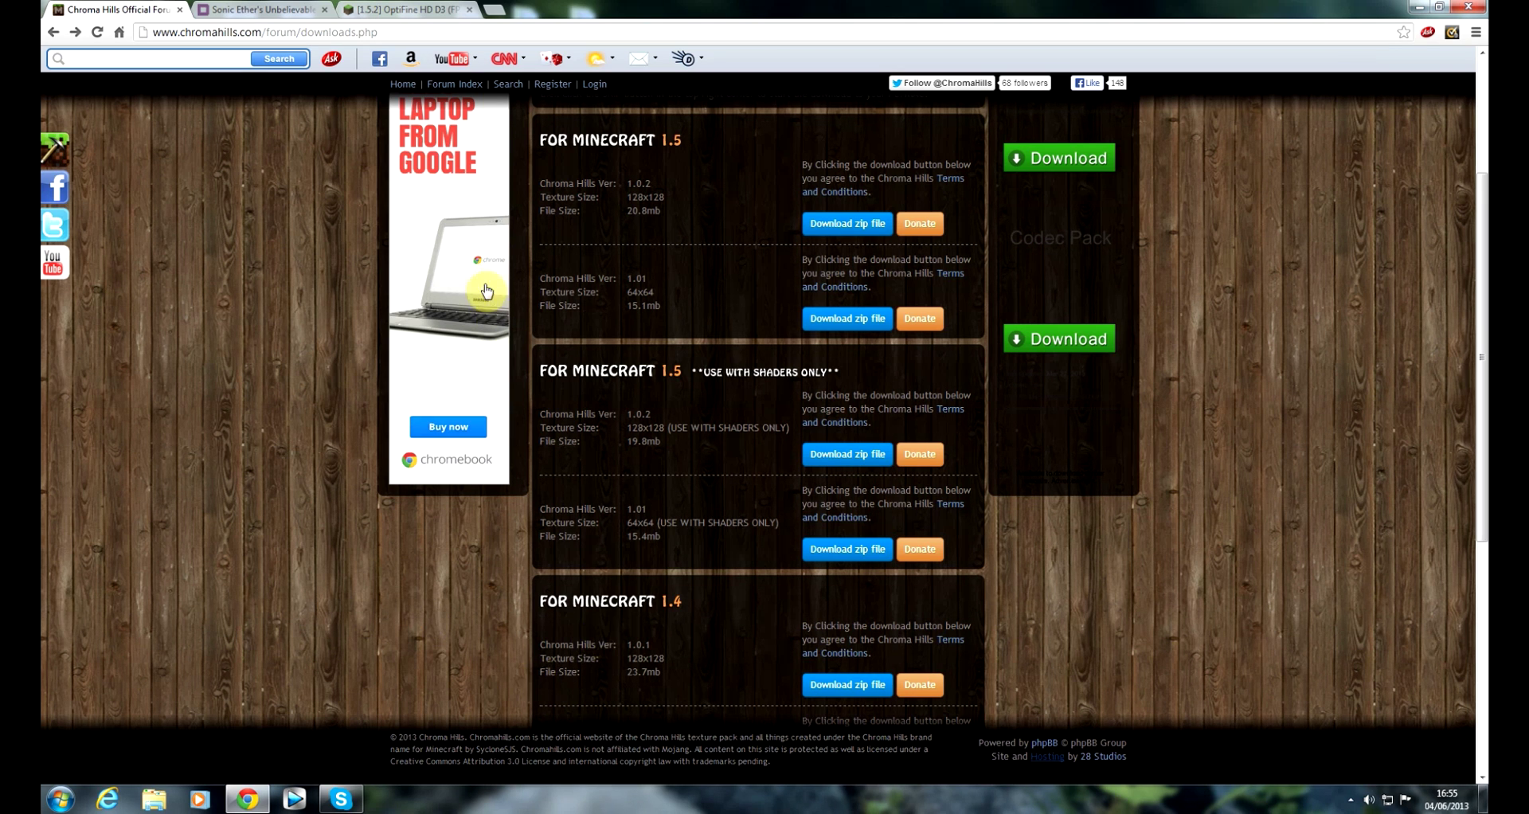
Review the Sonic Ether's Unbelievable Shaders Mod 1.5.2 page with its download pop-up, and bring up the OptiFine HD D3 page
left_click(230, 8)
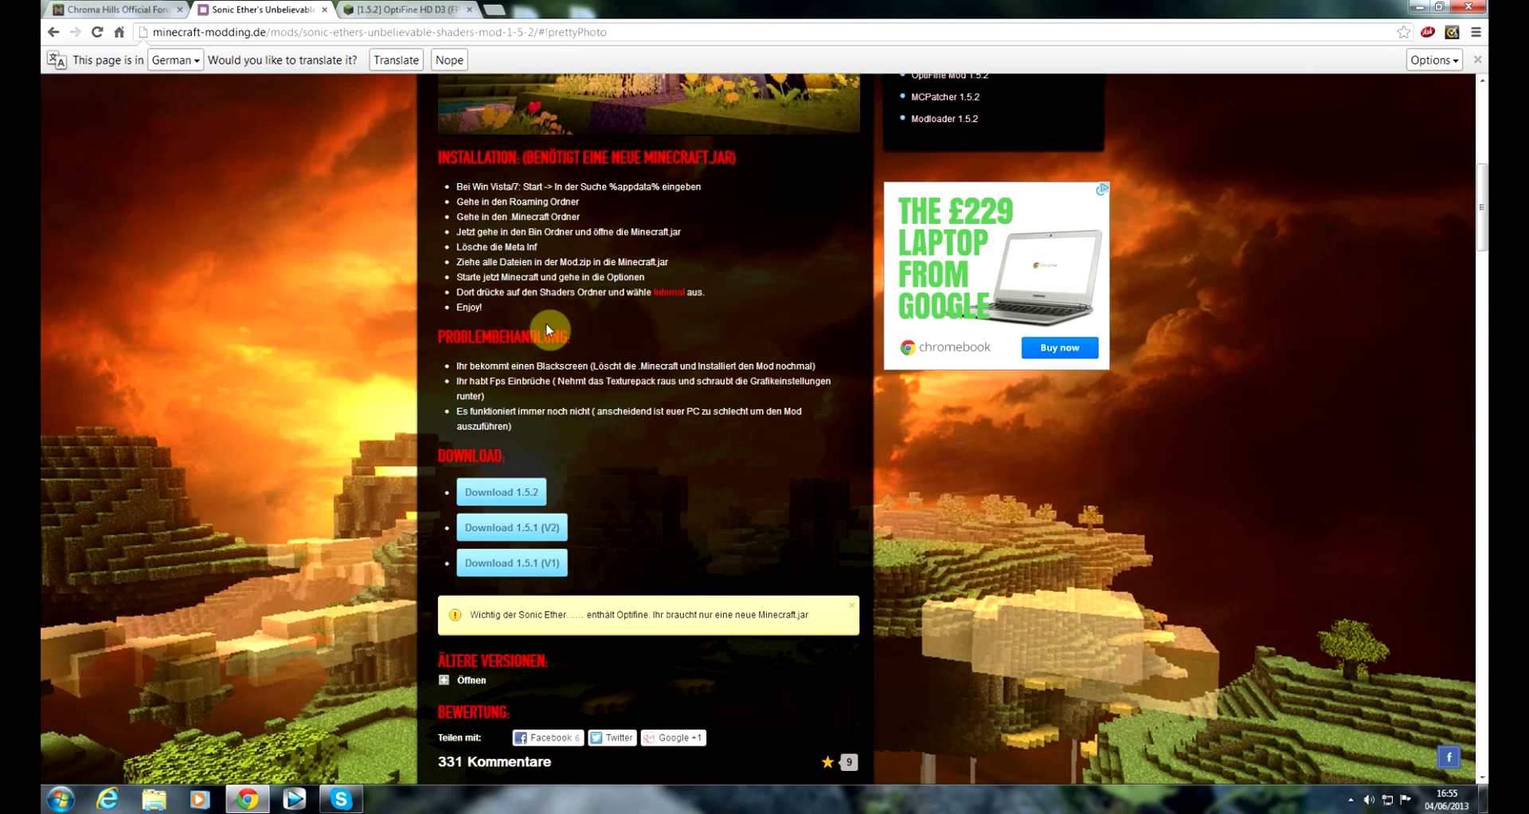
scroll(546, 322, "up", 3)
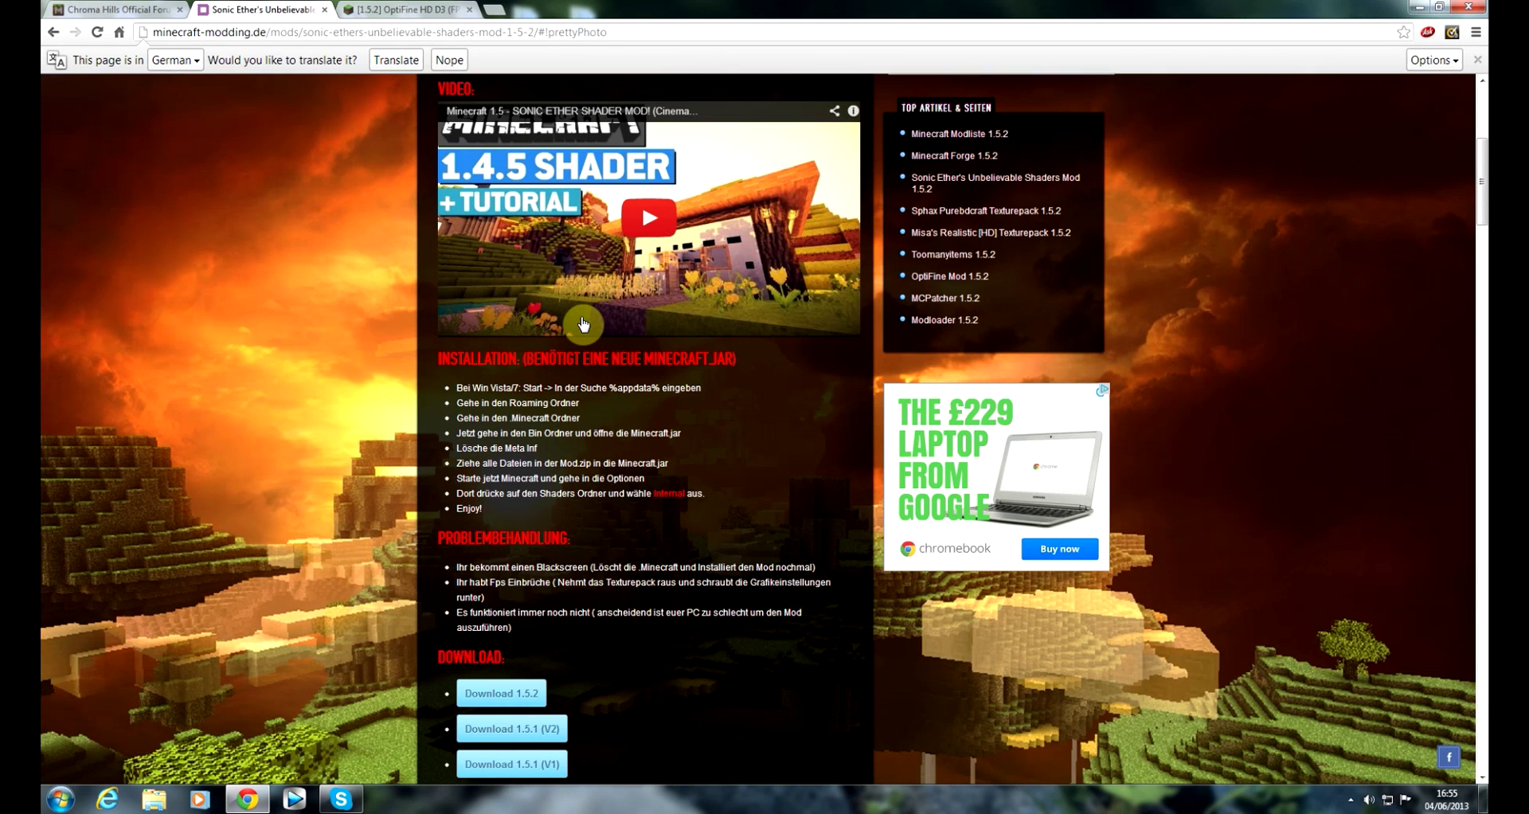
scroll(599, 320, "up", 2)
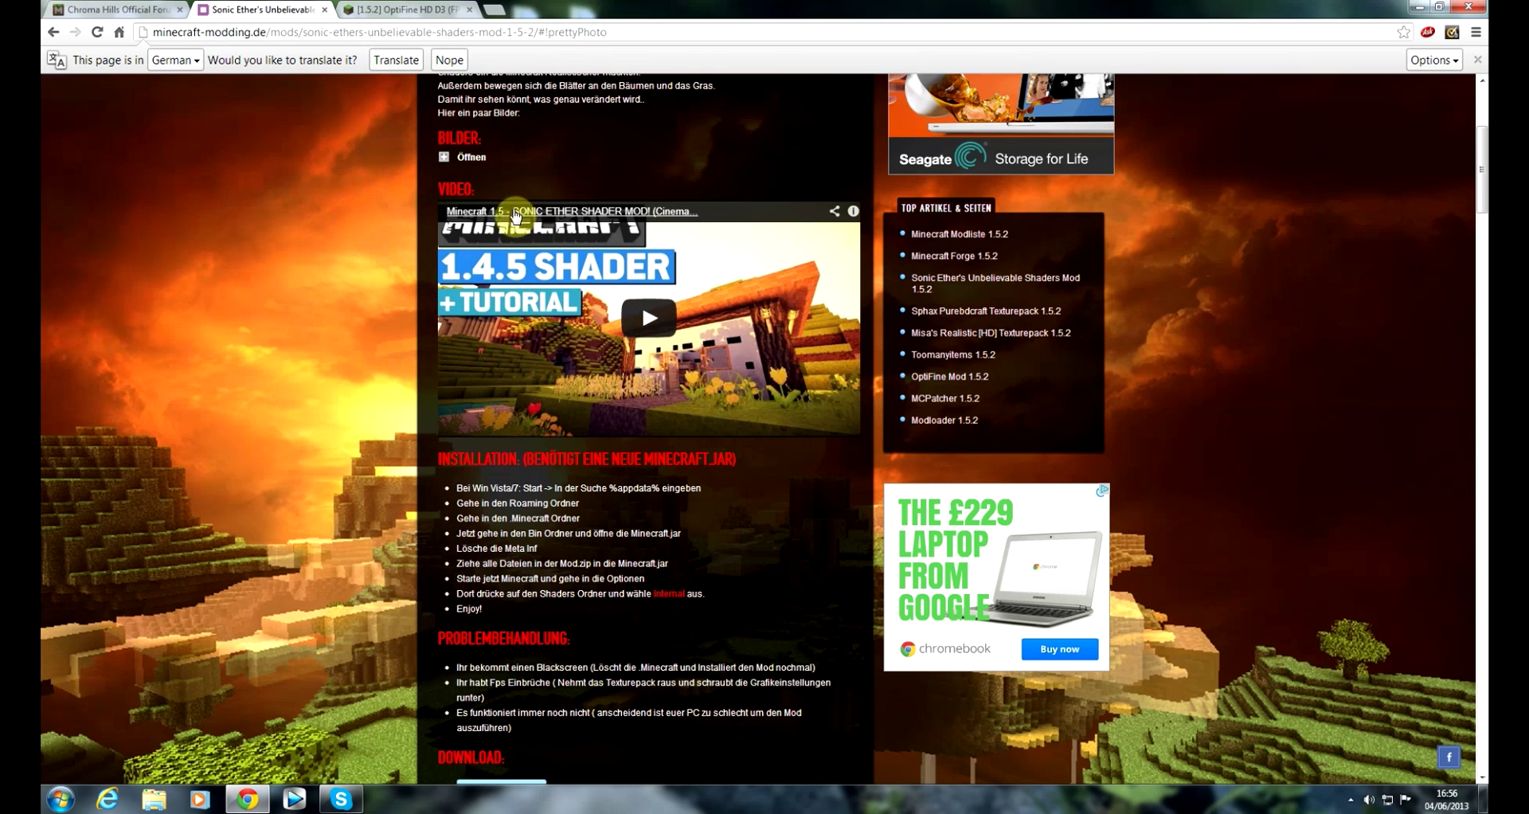
scroll(557, 216, "up", 2)
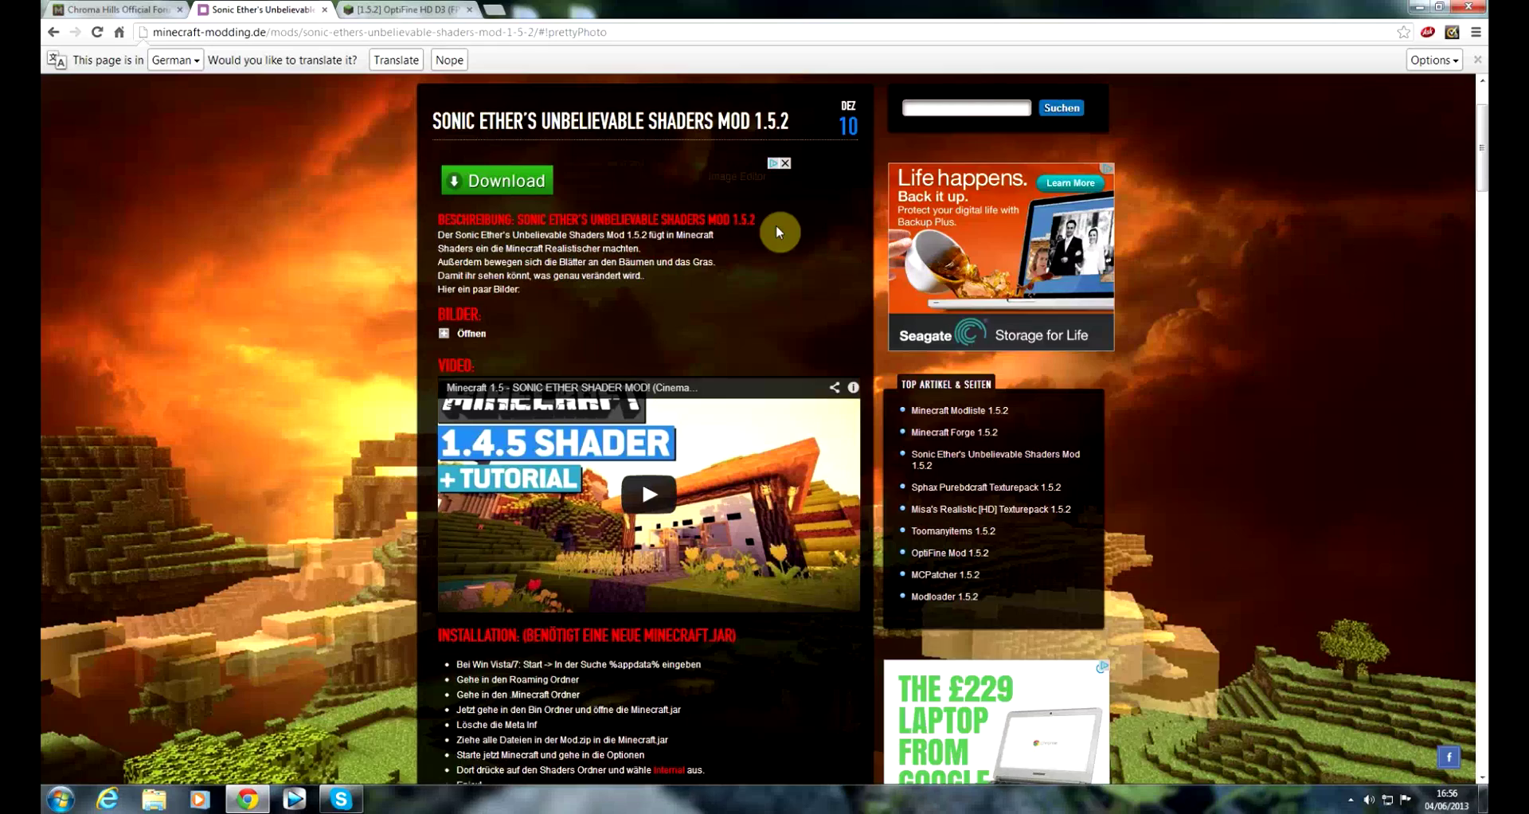
scroll(776, 231, "down", 6)
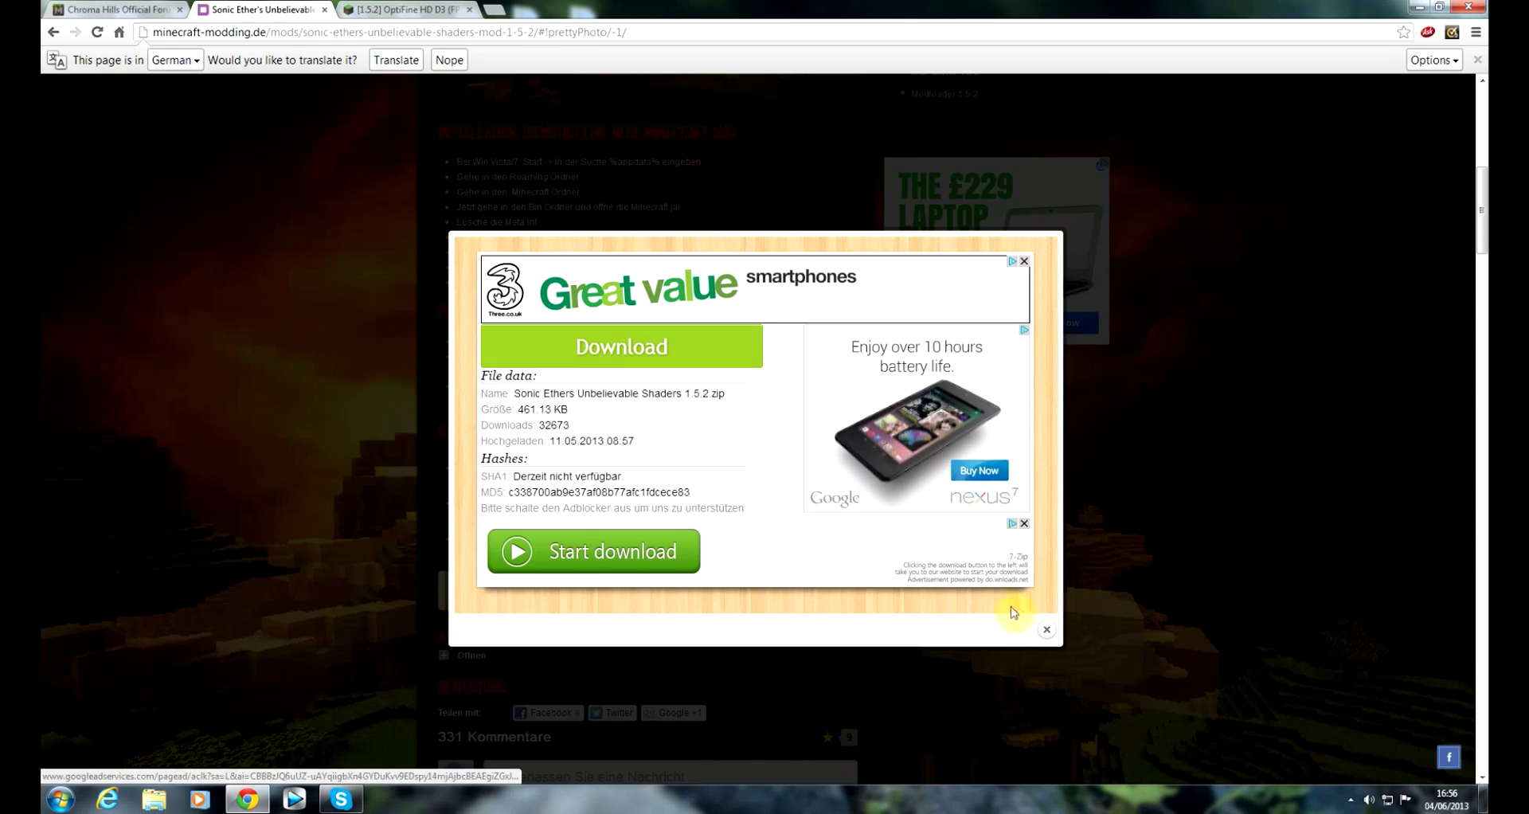
left_click(1059, 631)
left_click(406, 9)
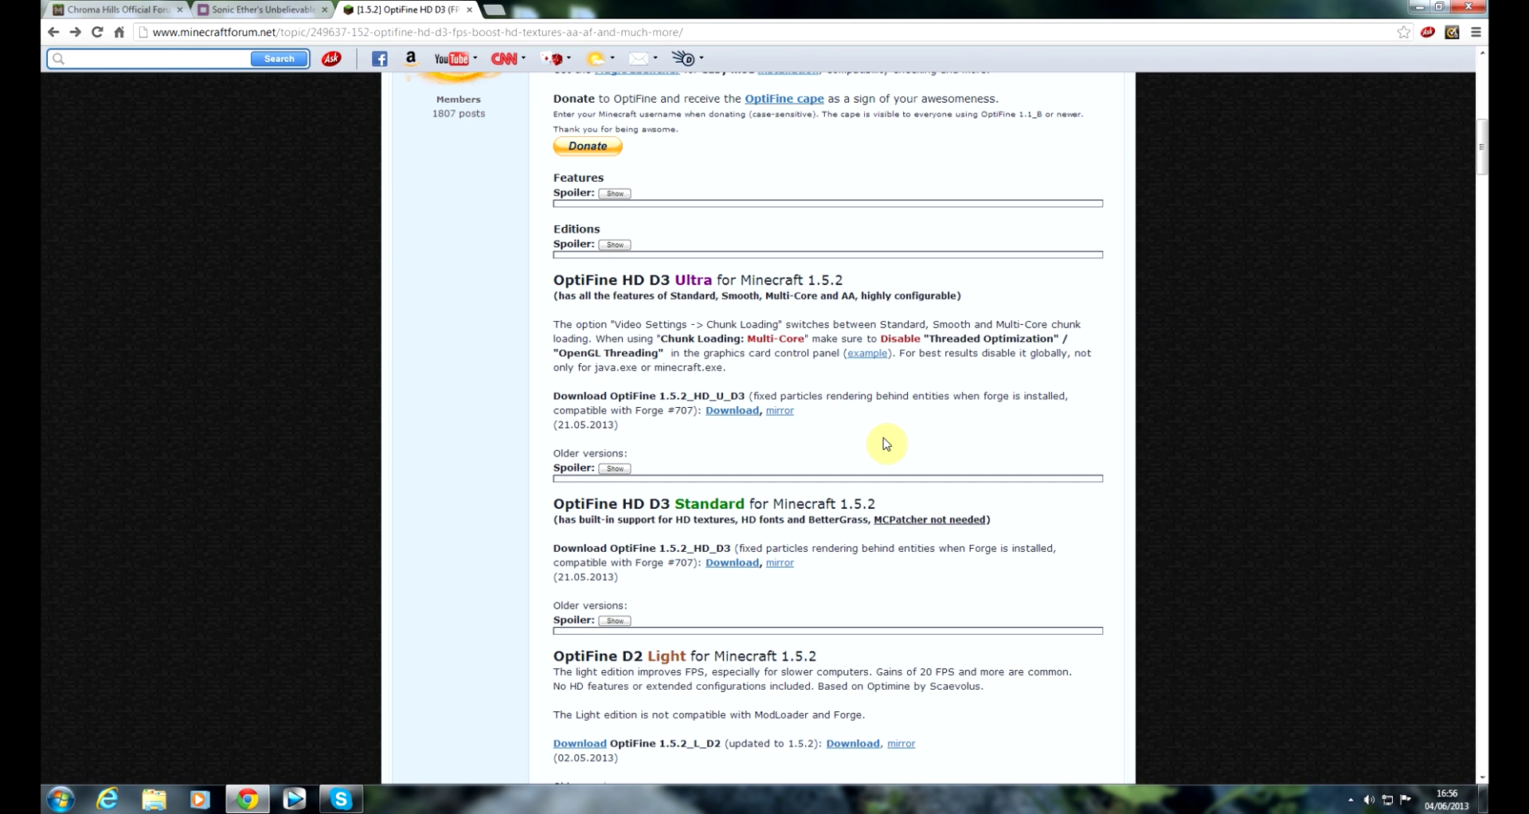
Show the desktop and open the SEUS folder in a maximized window
left_click(1481, 799)
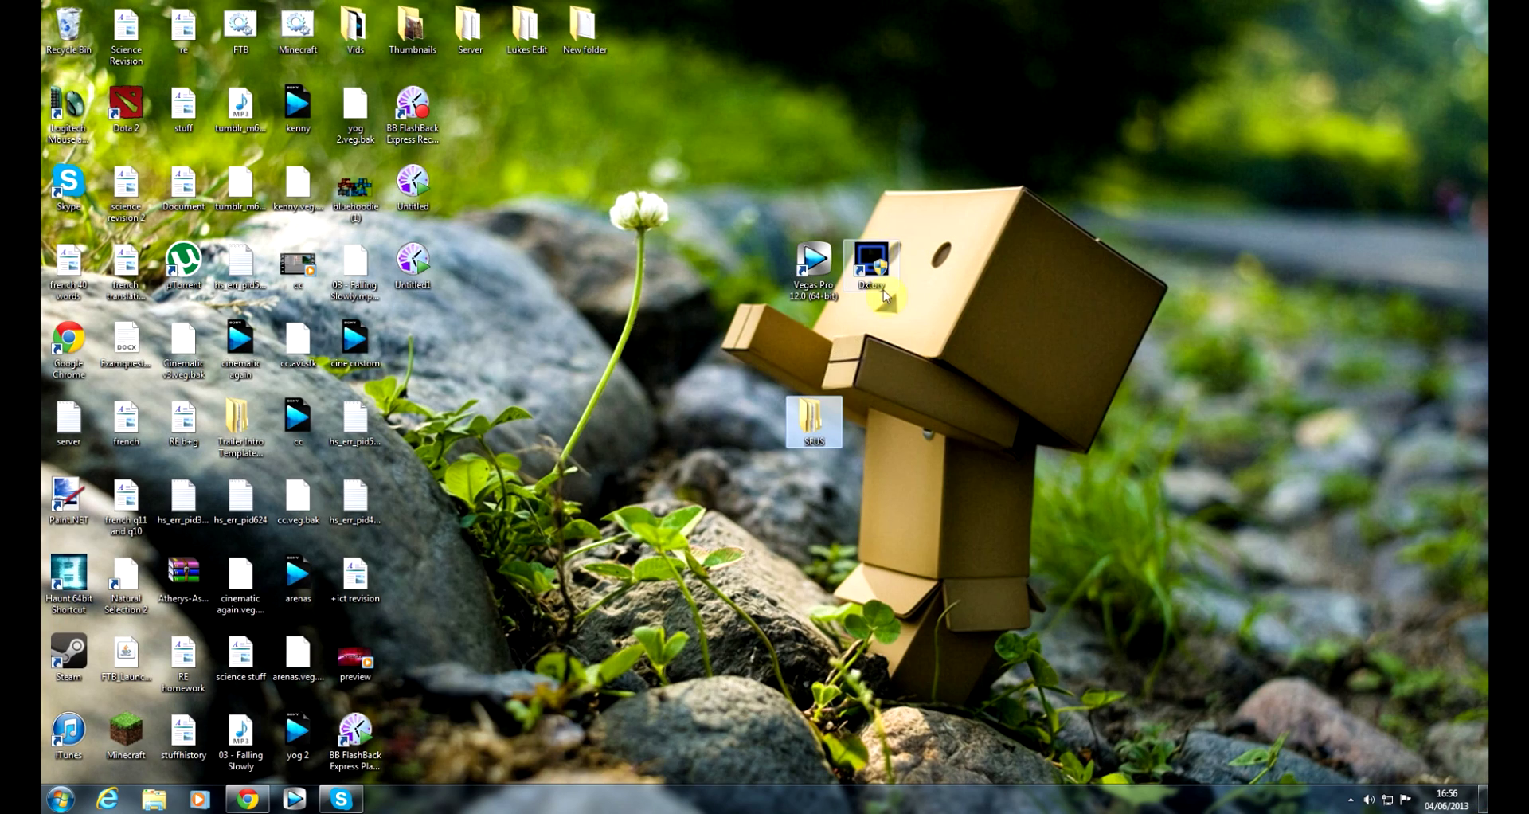
double_click(814, 422)
left_click_drag(771, 231, 772, 4)
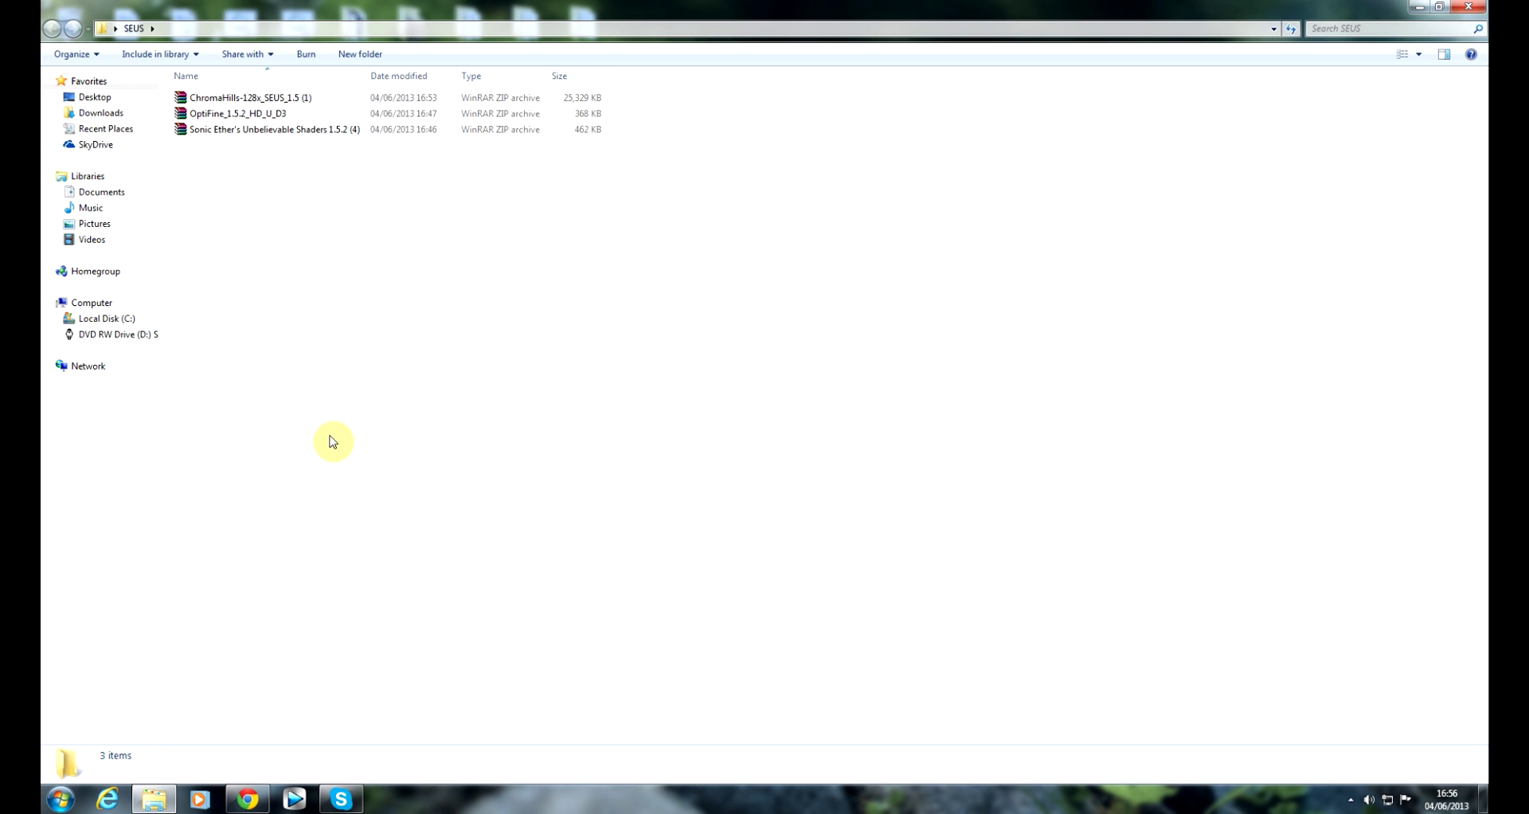
left_click(46, 799)
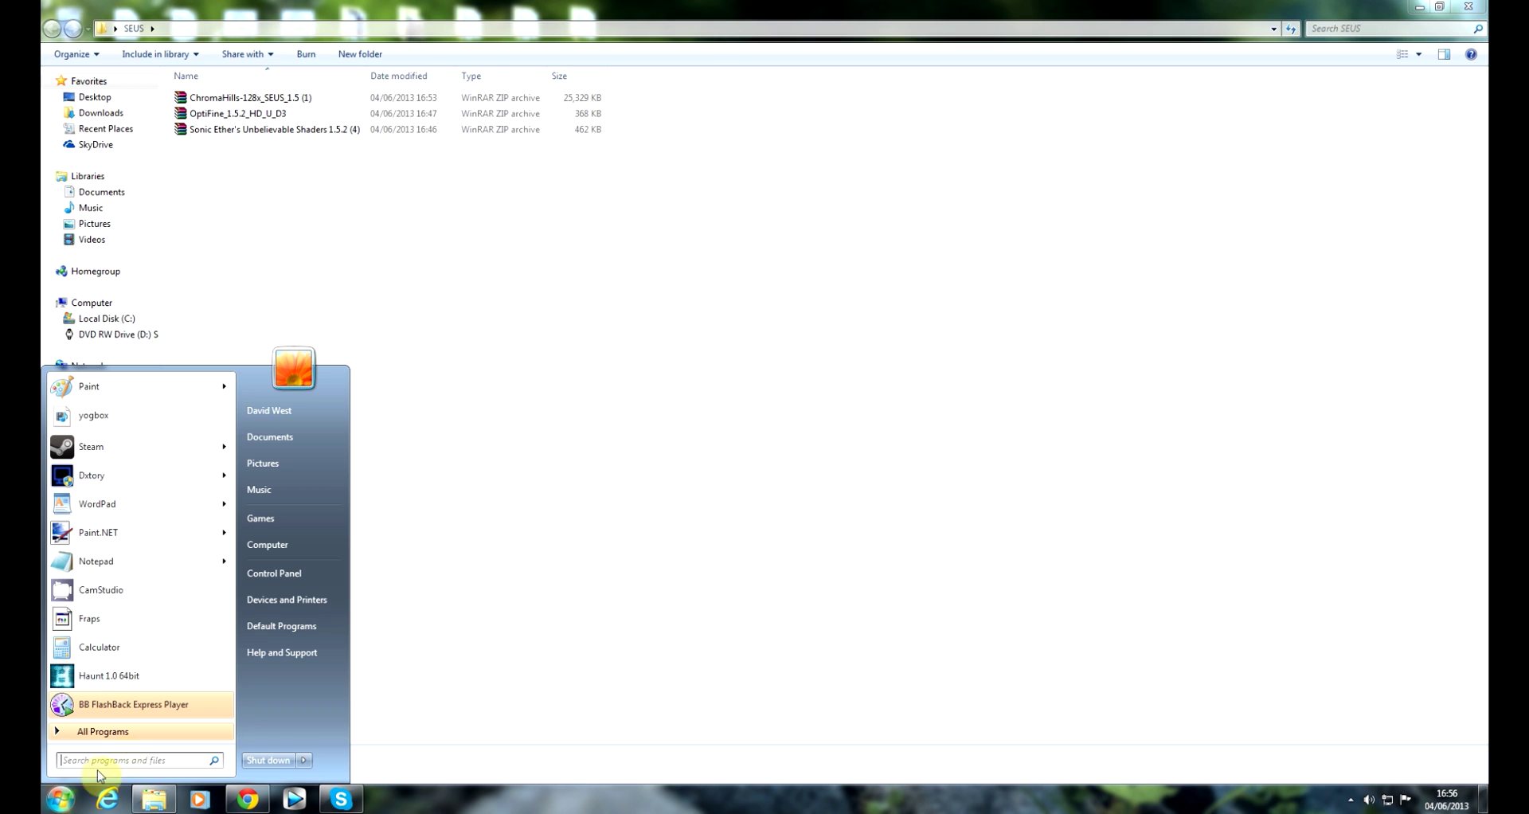
type("%al")
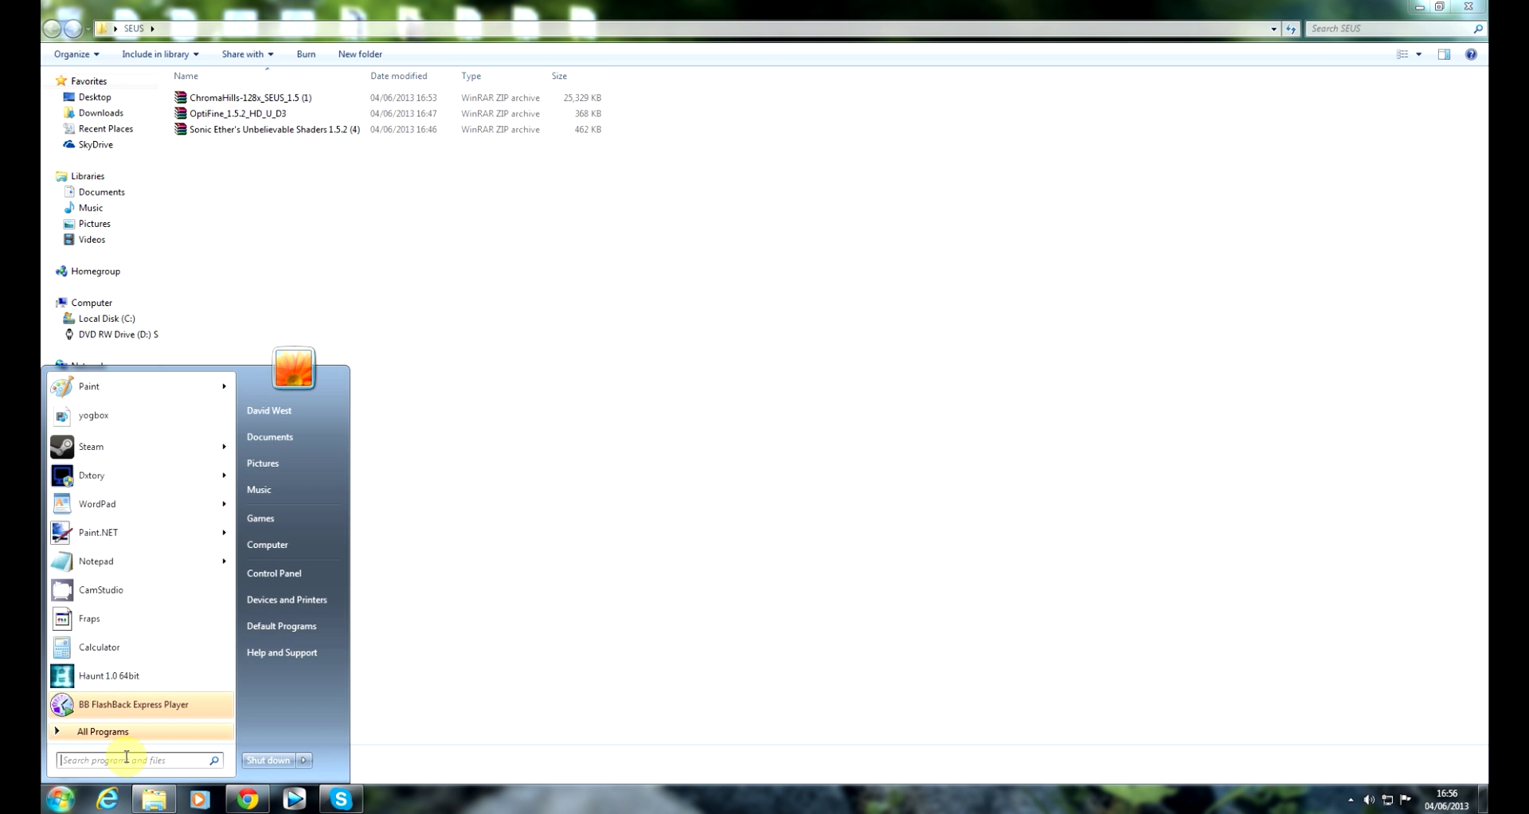
key("BackSpace")
type("ppdata")
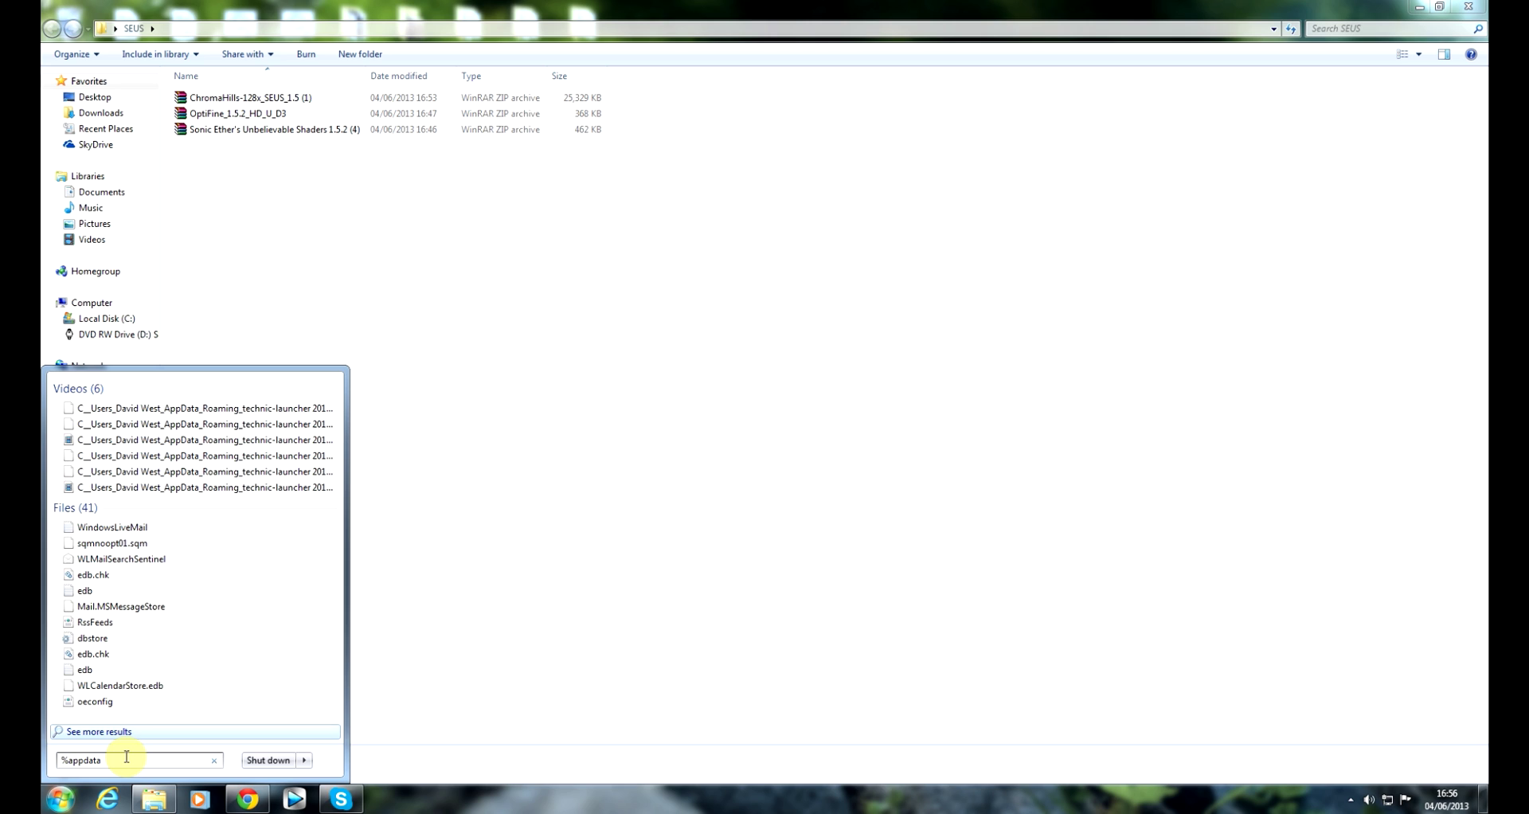
type("%")
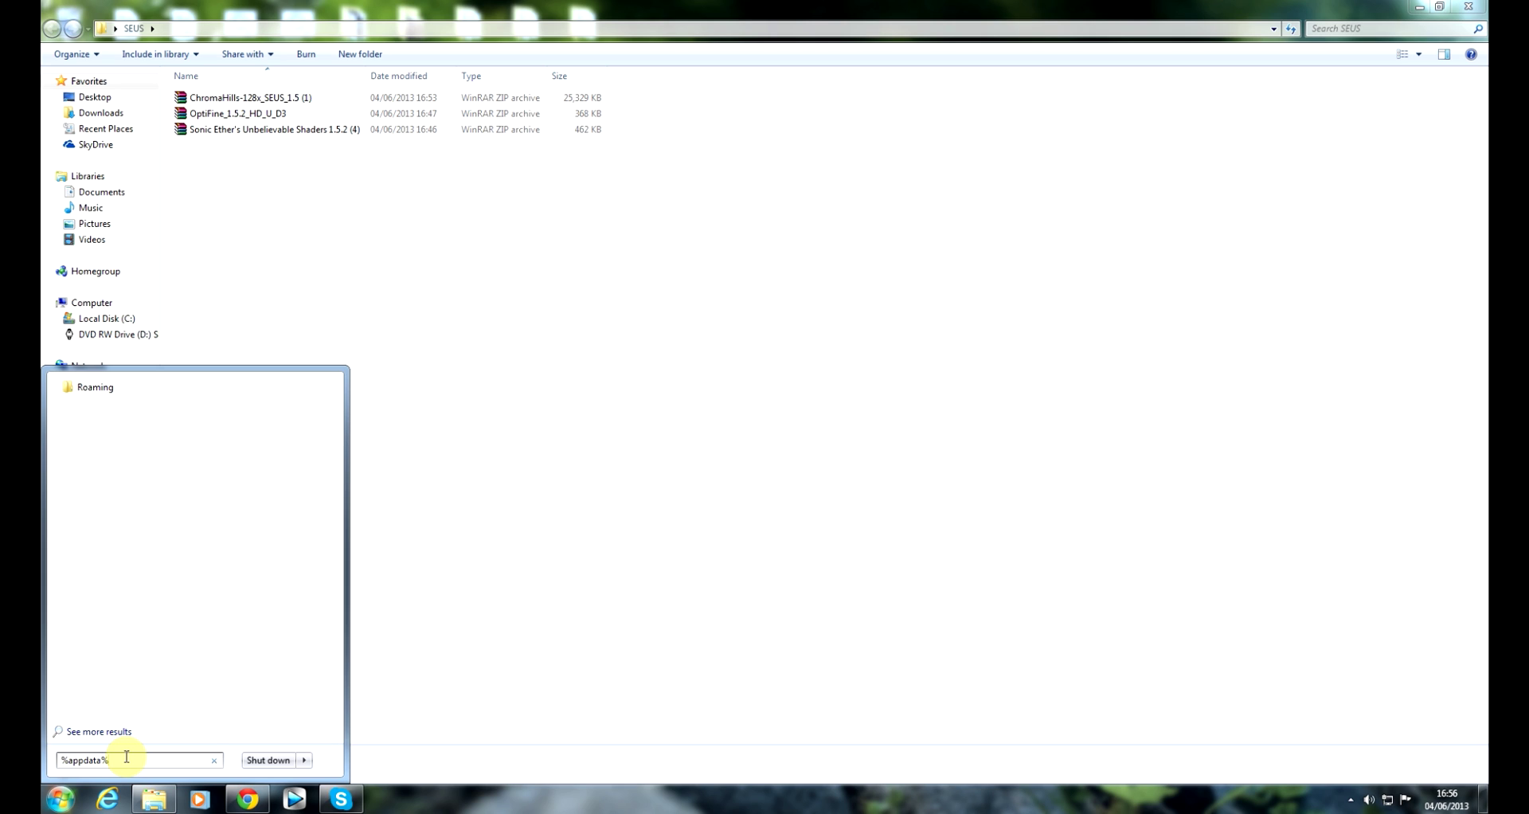
left_click(454, 625)
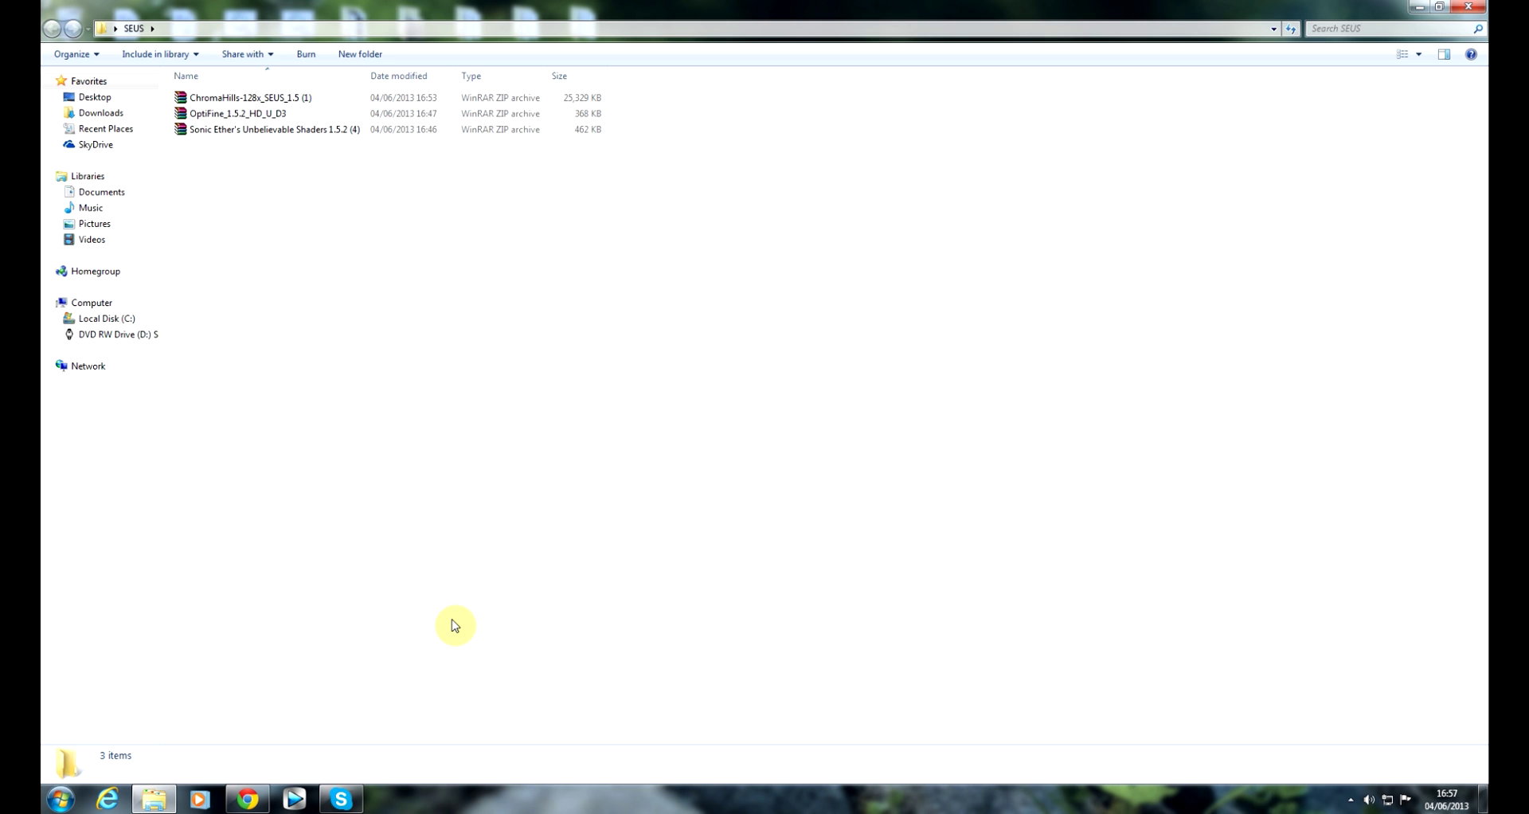
Open the %appdata% location through the Run dialog and go to the bin folder inside .minecraft
key("super+r")
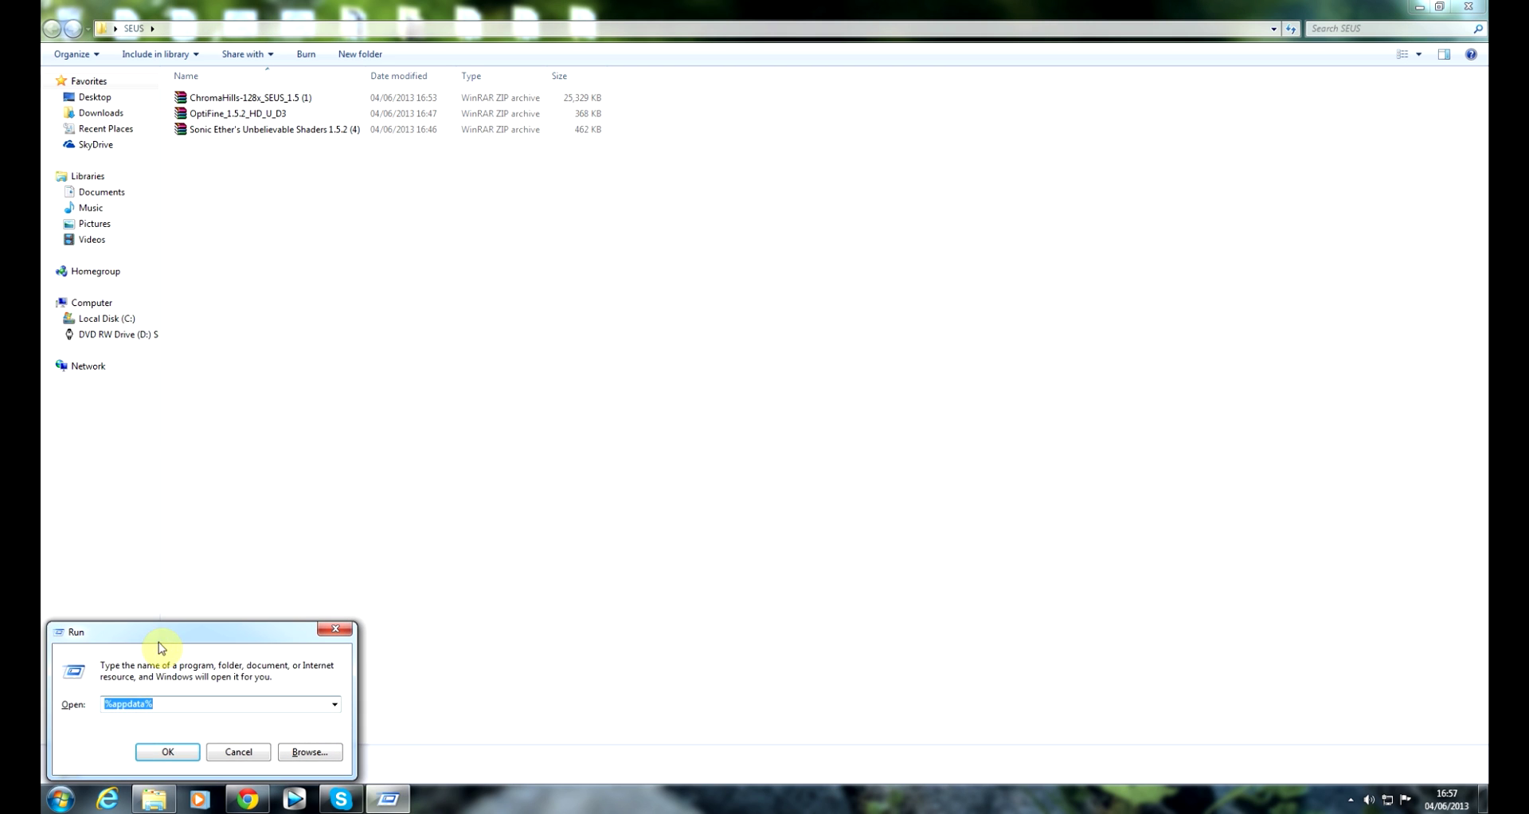
left_click_drag(157, 637, 388, 491)
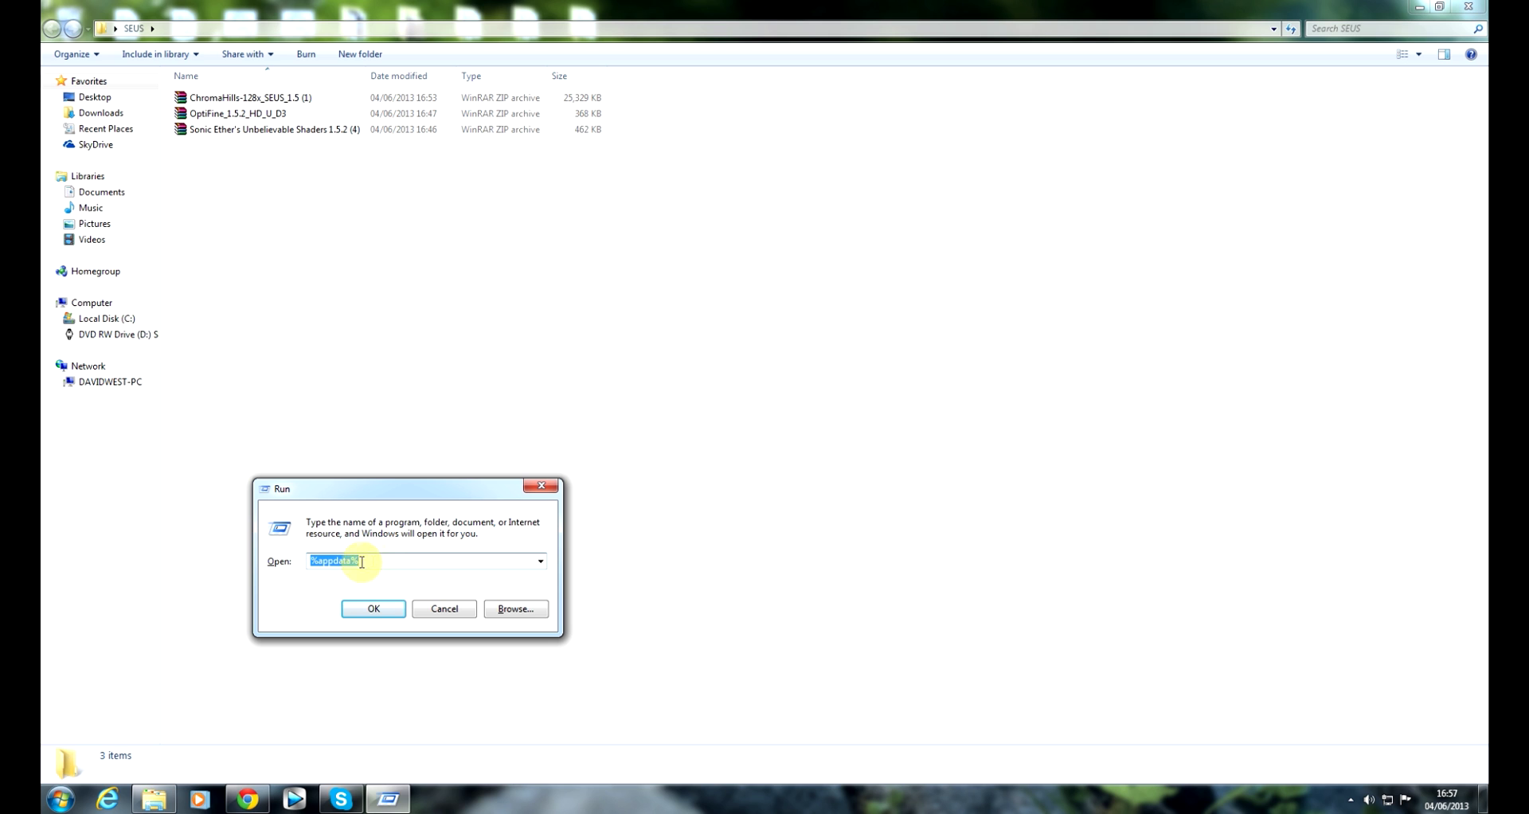
left_click(374, 606)
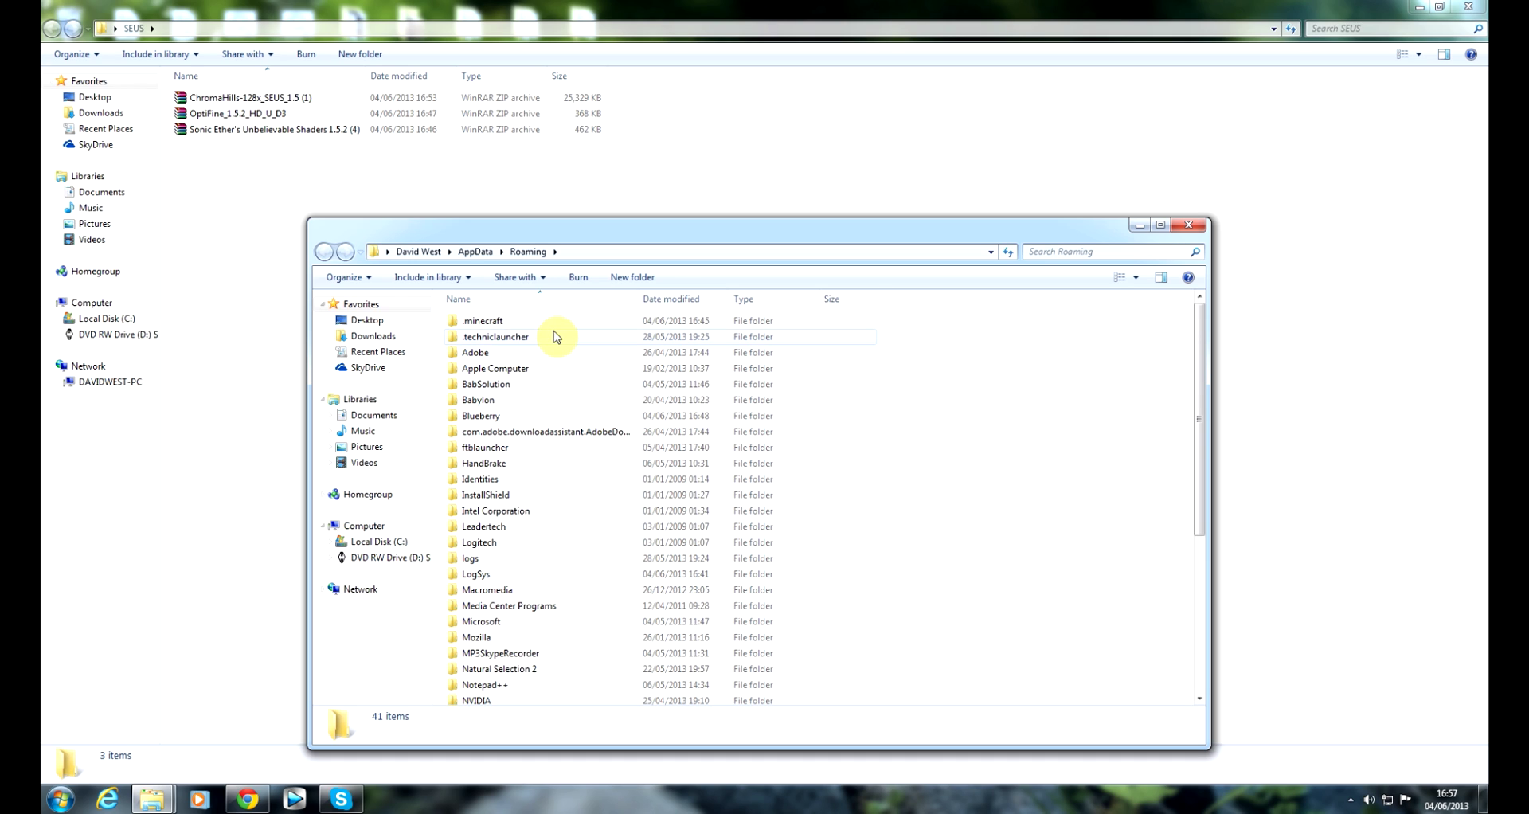
double_click(482, 323)
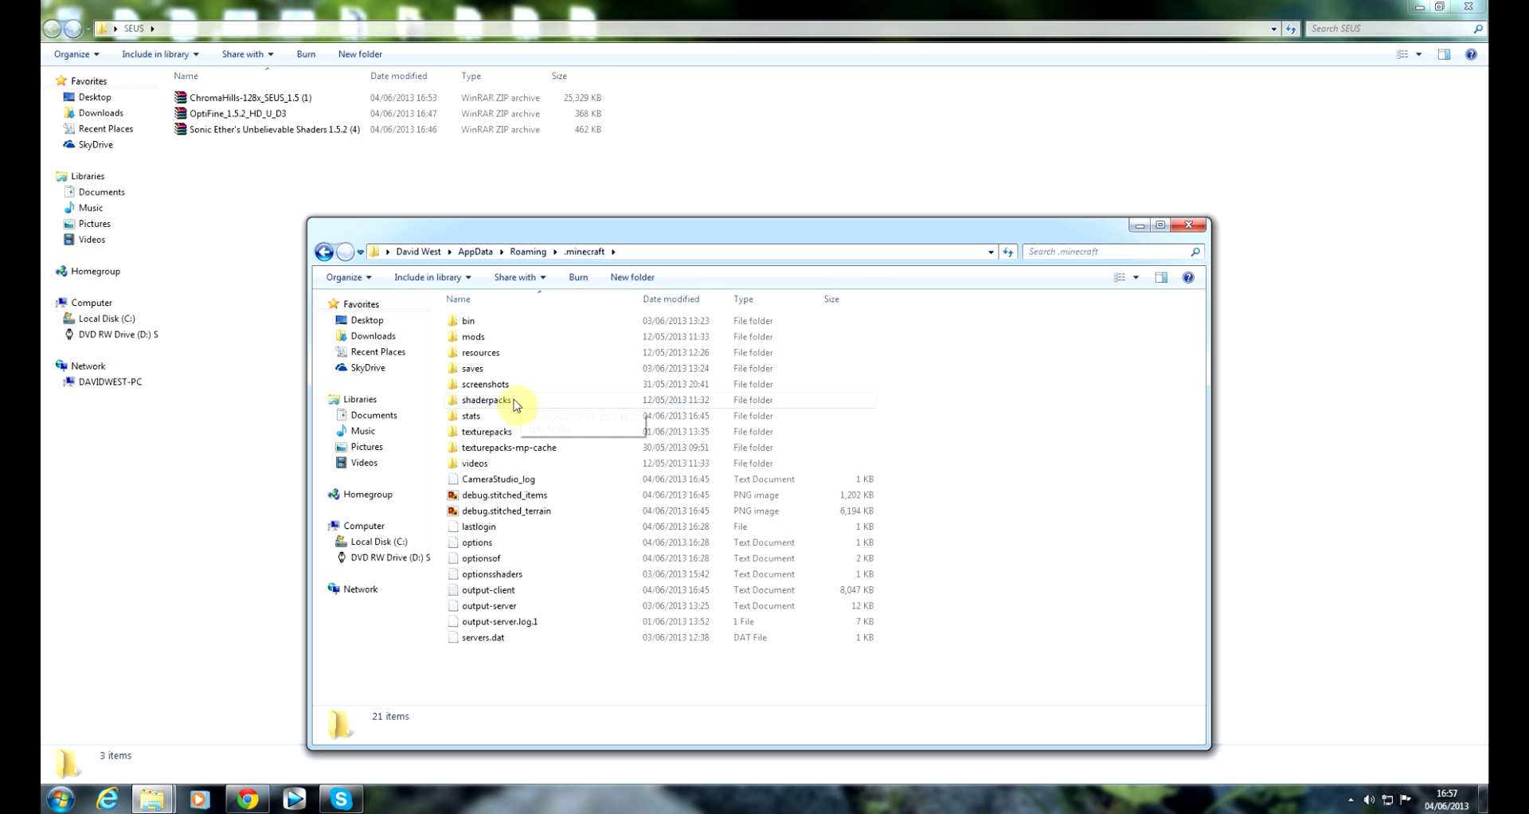
double_click(499, 322)
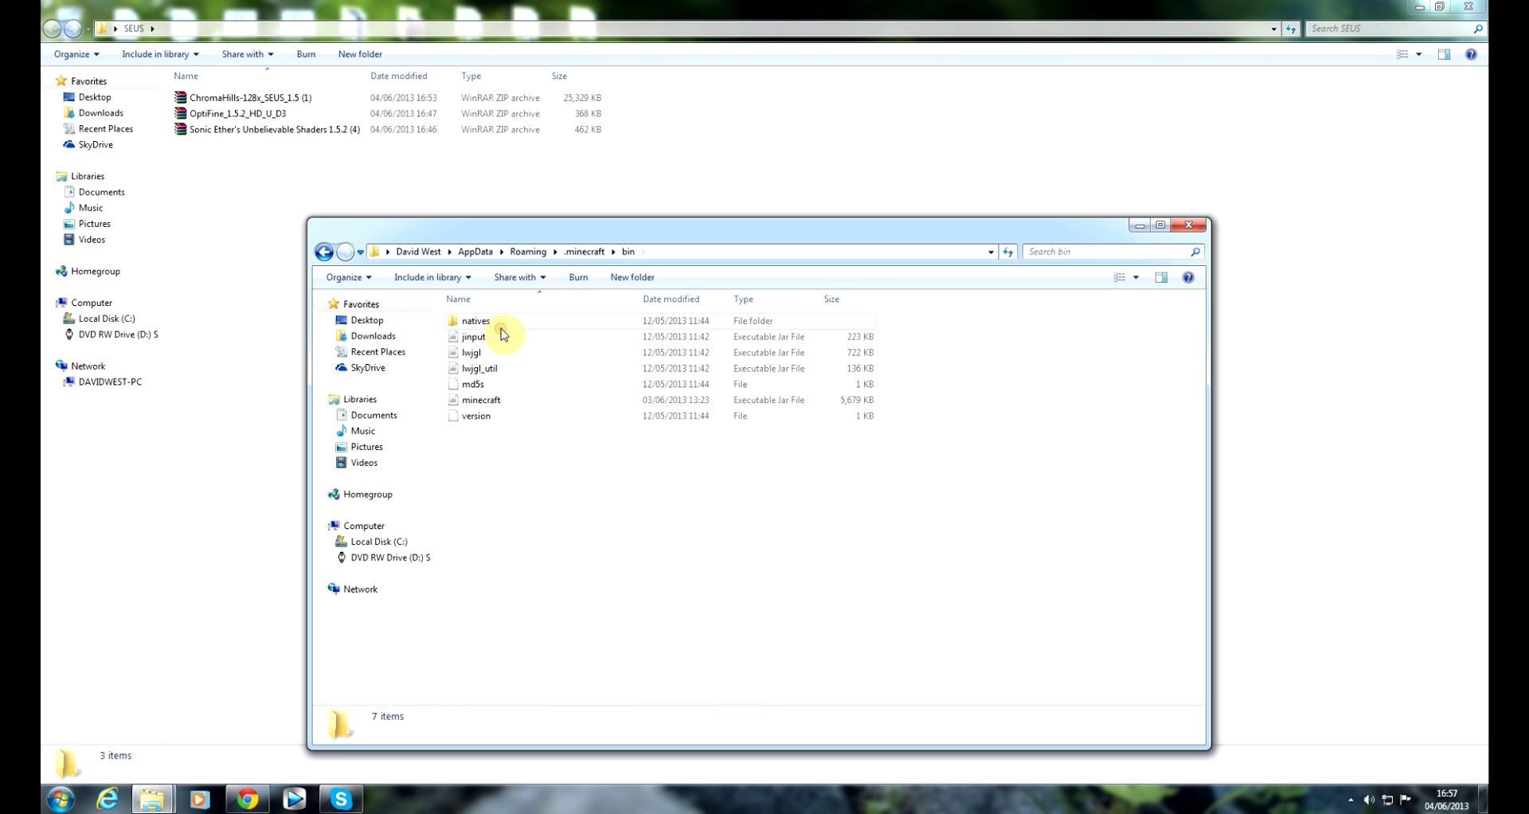
Open the minecraft jar file with WinRAR and arrange its window side by side with the SEUS folder
left_click(493, 400)
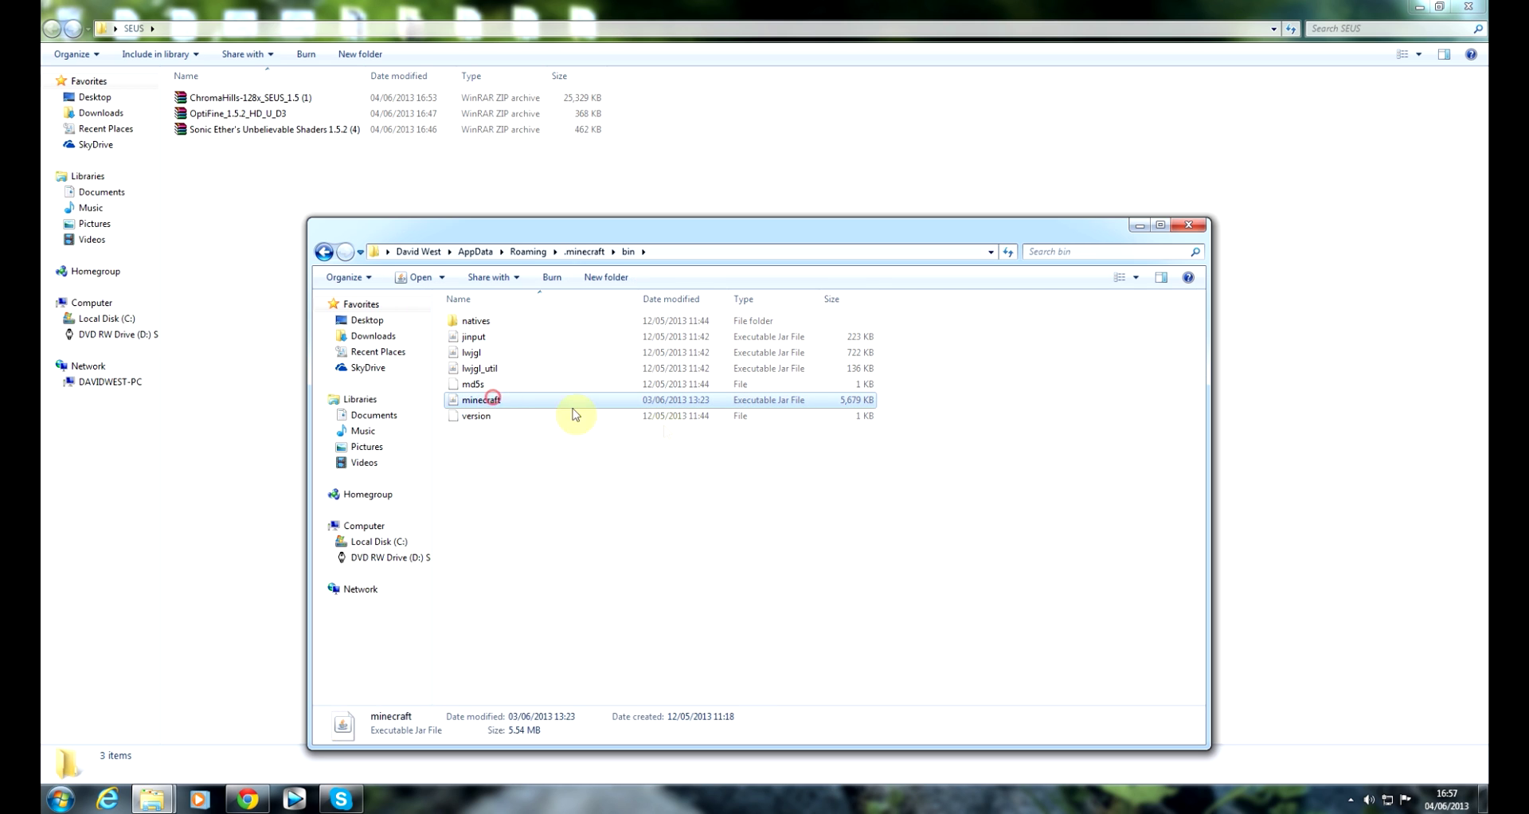
right_click(507, 403)
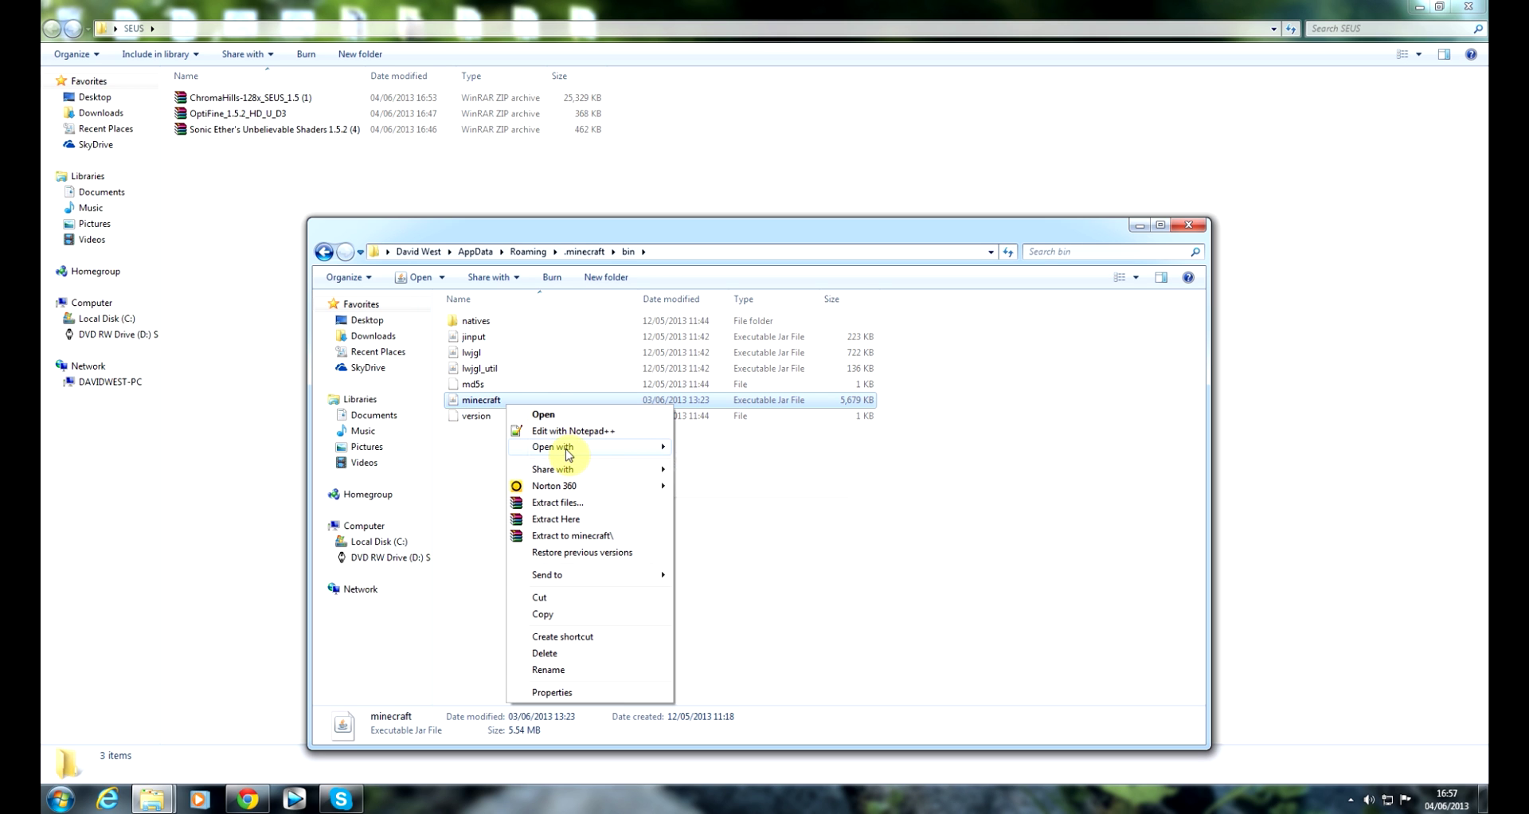
mouse_move(568, 455)
left_click(753, 465)
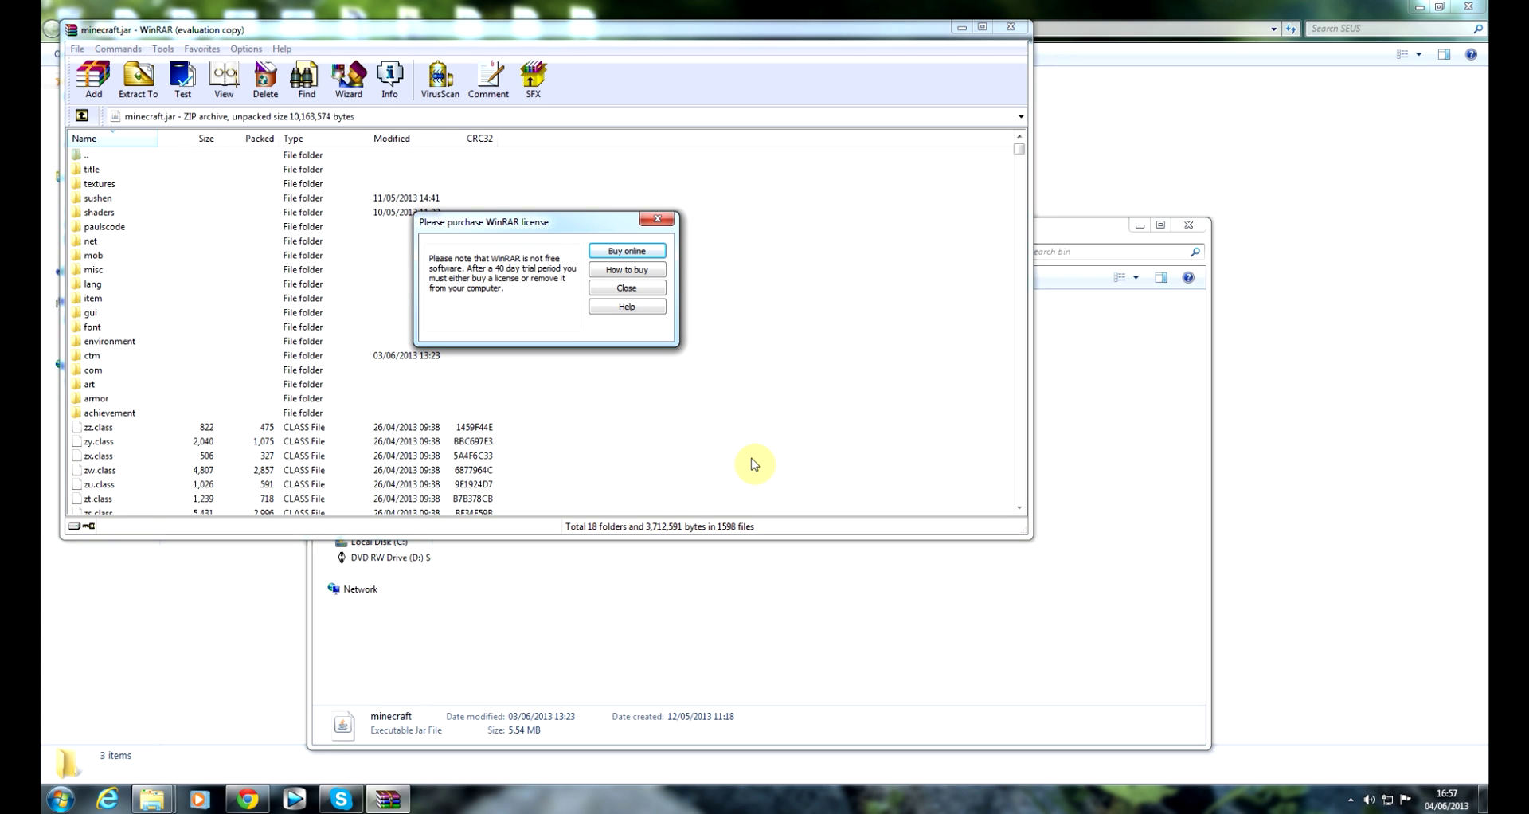
left_click(653, 289)
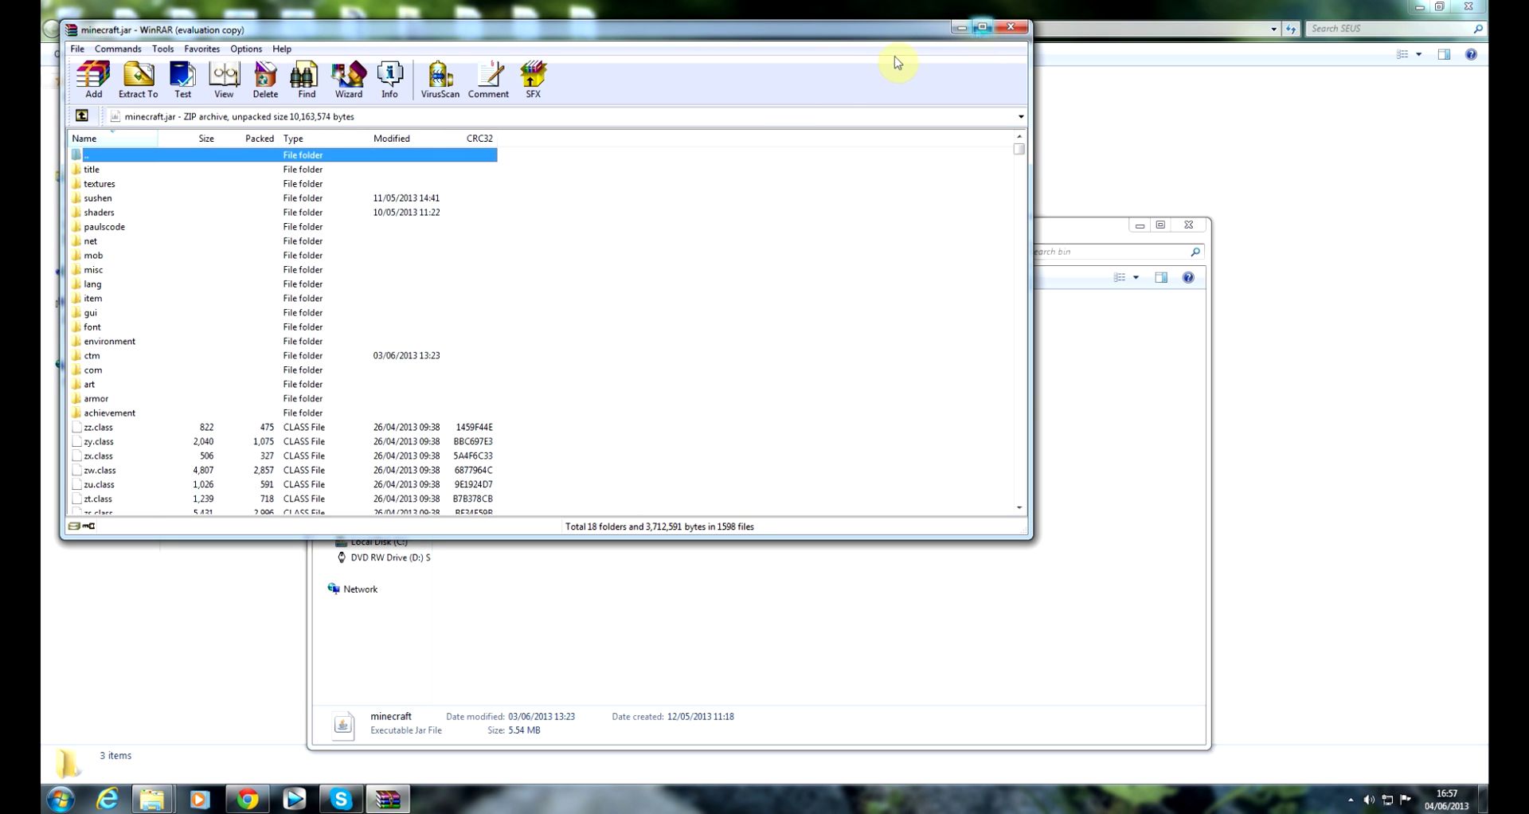
left_click_drag(741, 42, 1522, 254)
left_click_drag(413, 8, 3, 32)
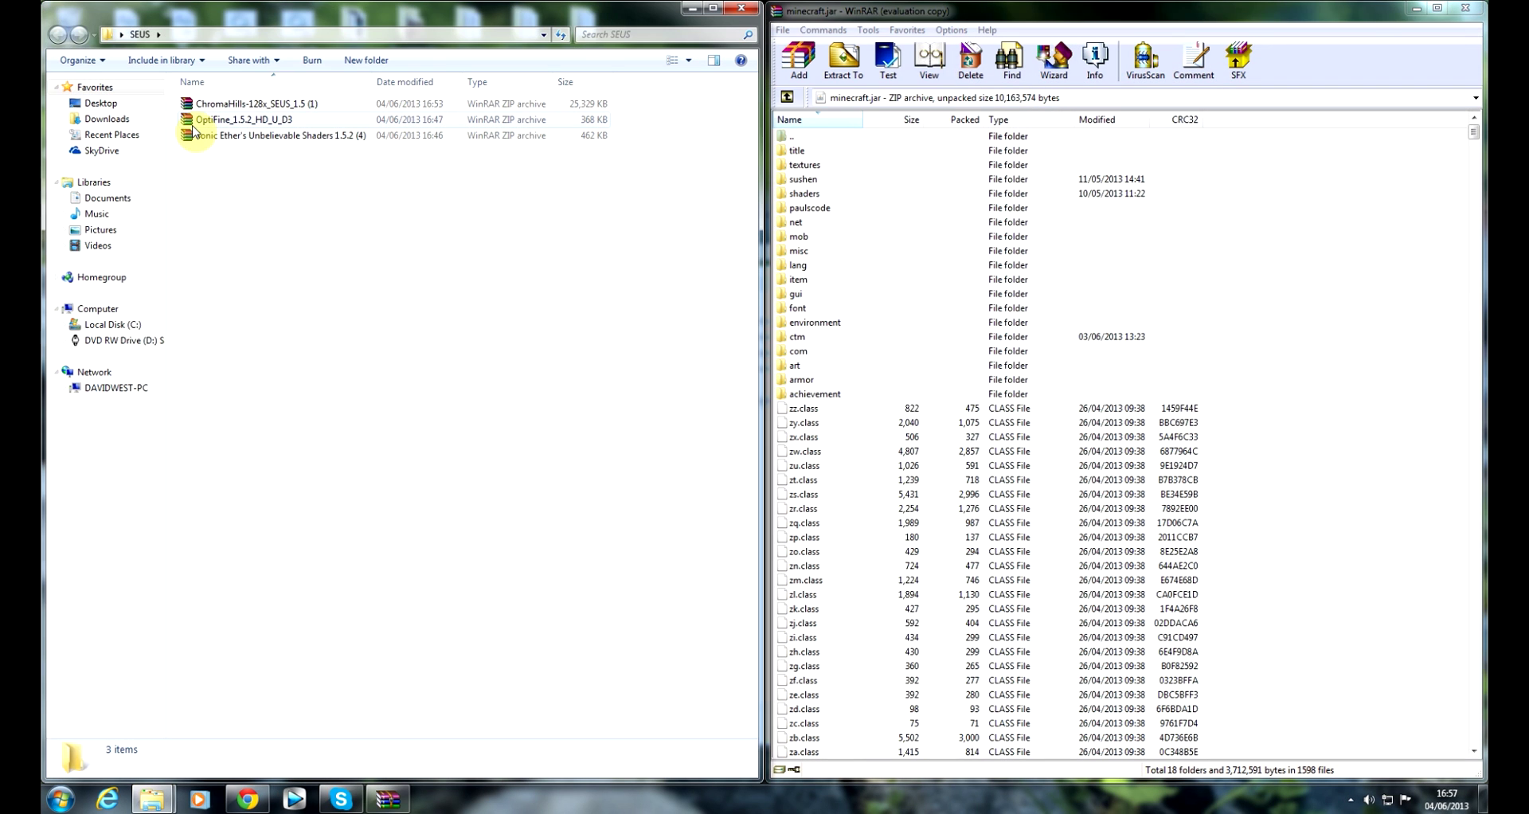
Add all files from the OptiFine_1.5.2_HD_U_D3 archive to minecraft.jar using Add and replace files, and close the OptiFine archive
double_click(266, 120)
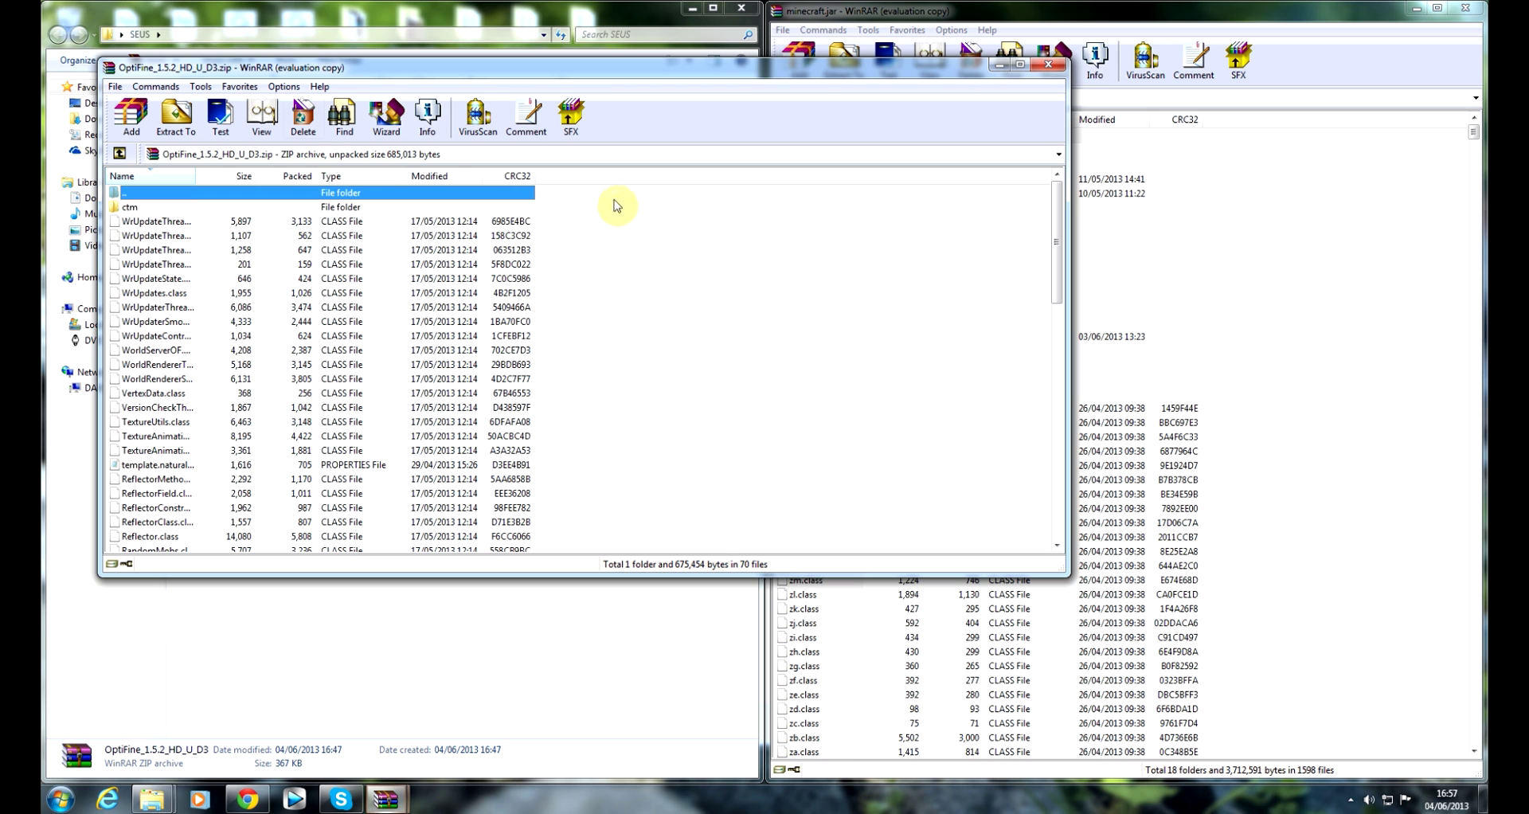
left_click_drag(604, 207, 536, 227)
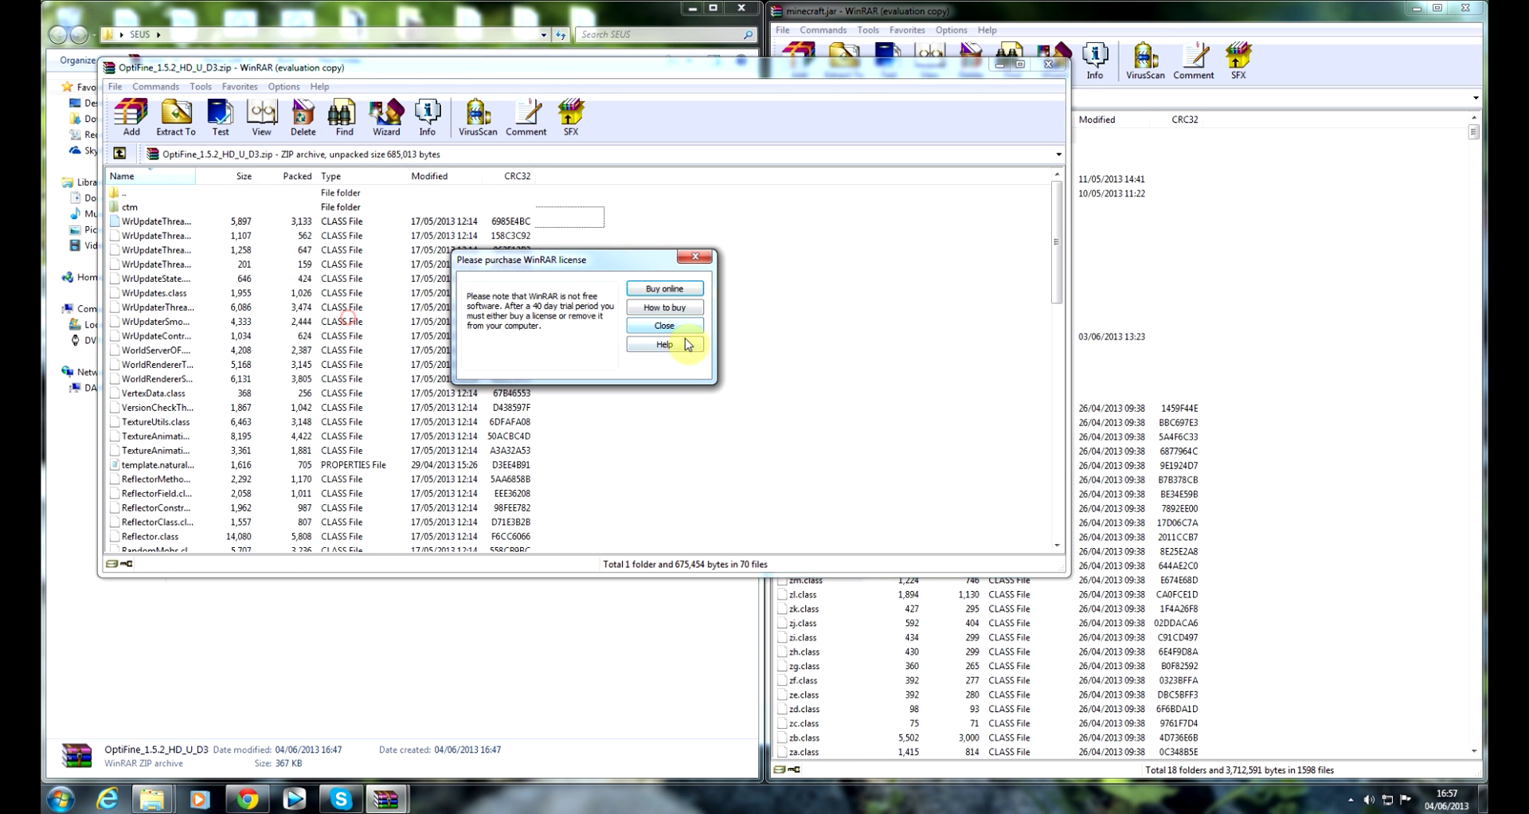
left_click(691, 325)
key("ctrl+a")
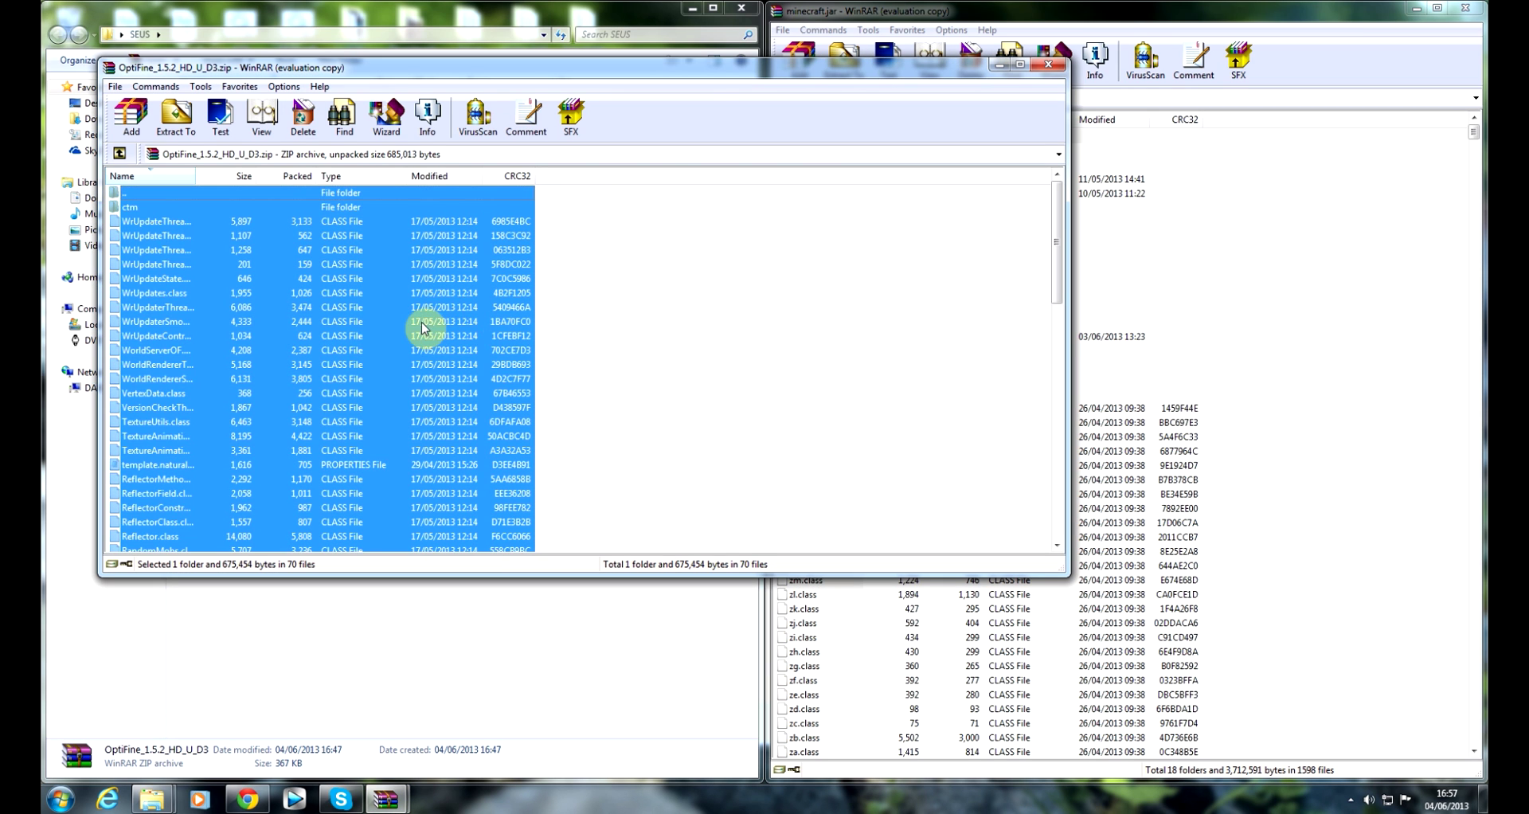
key("super+Left")
left_click_drag(365, 346, 1396, 426)
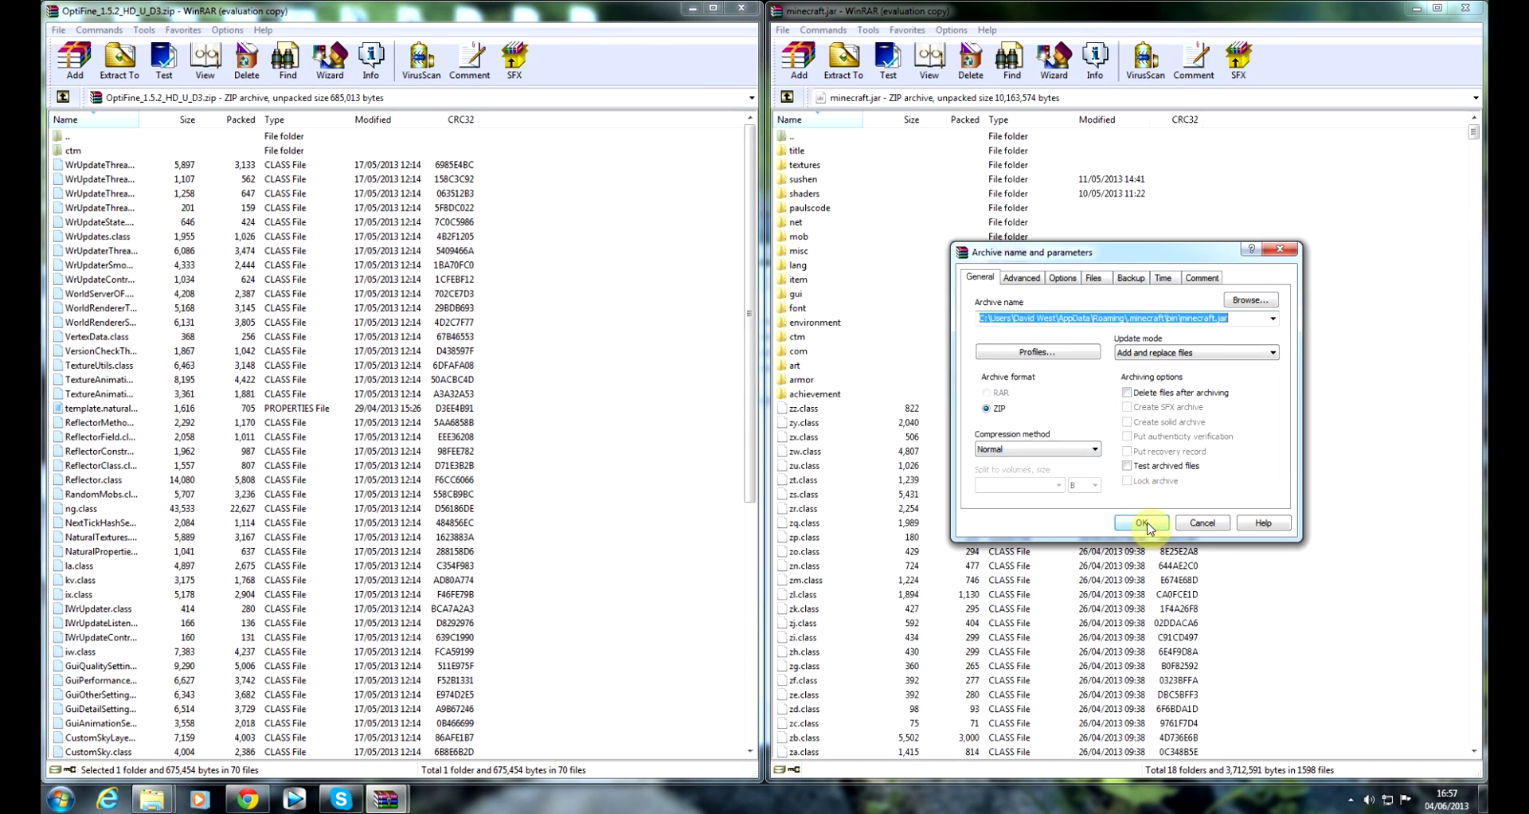
left_click(1141, 522)
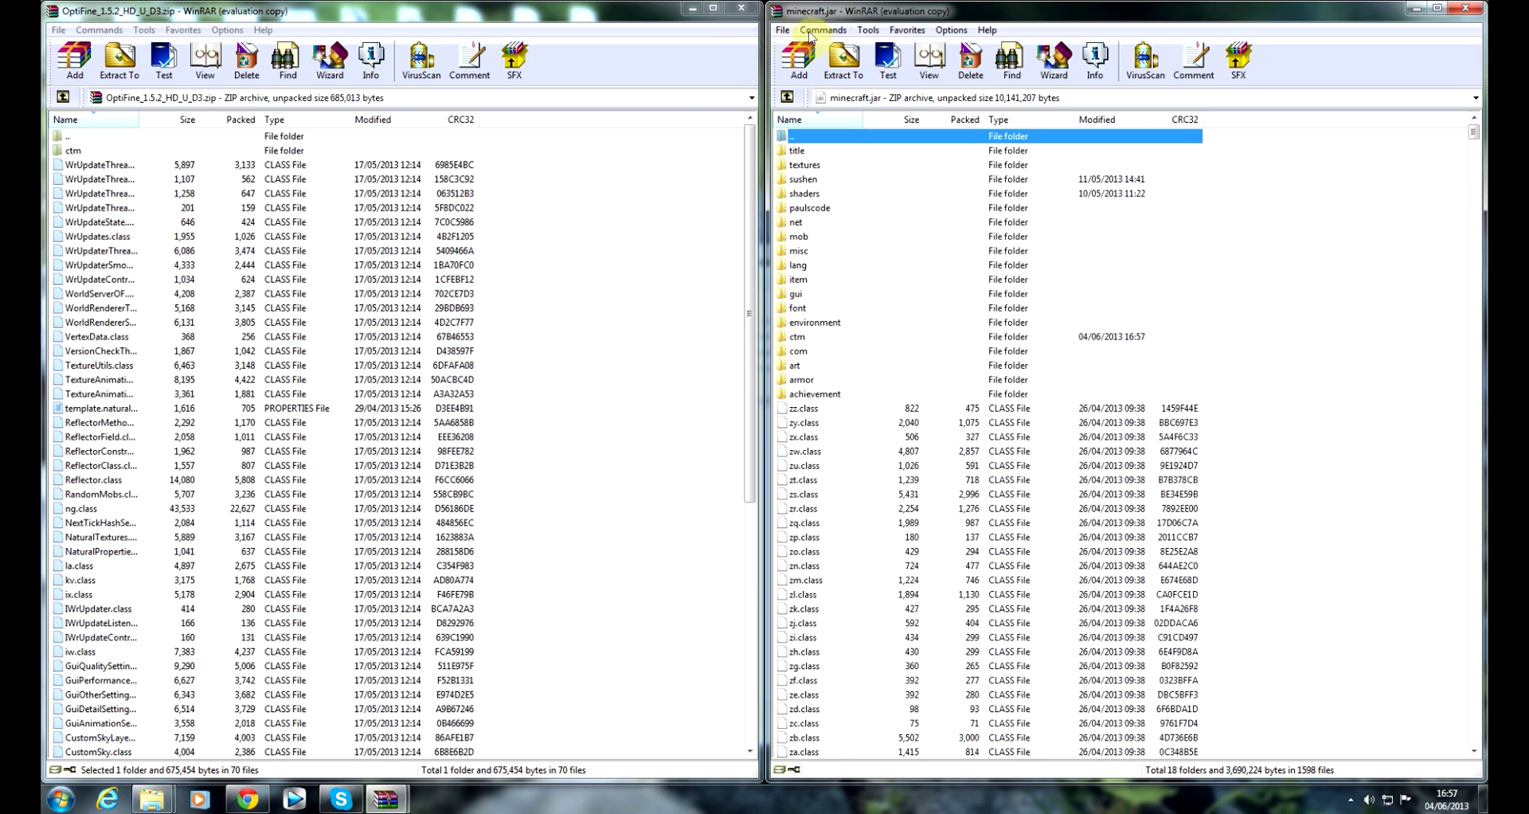
left_click(742, 8)
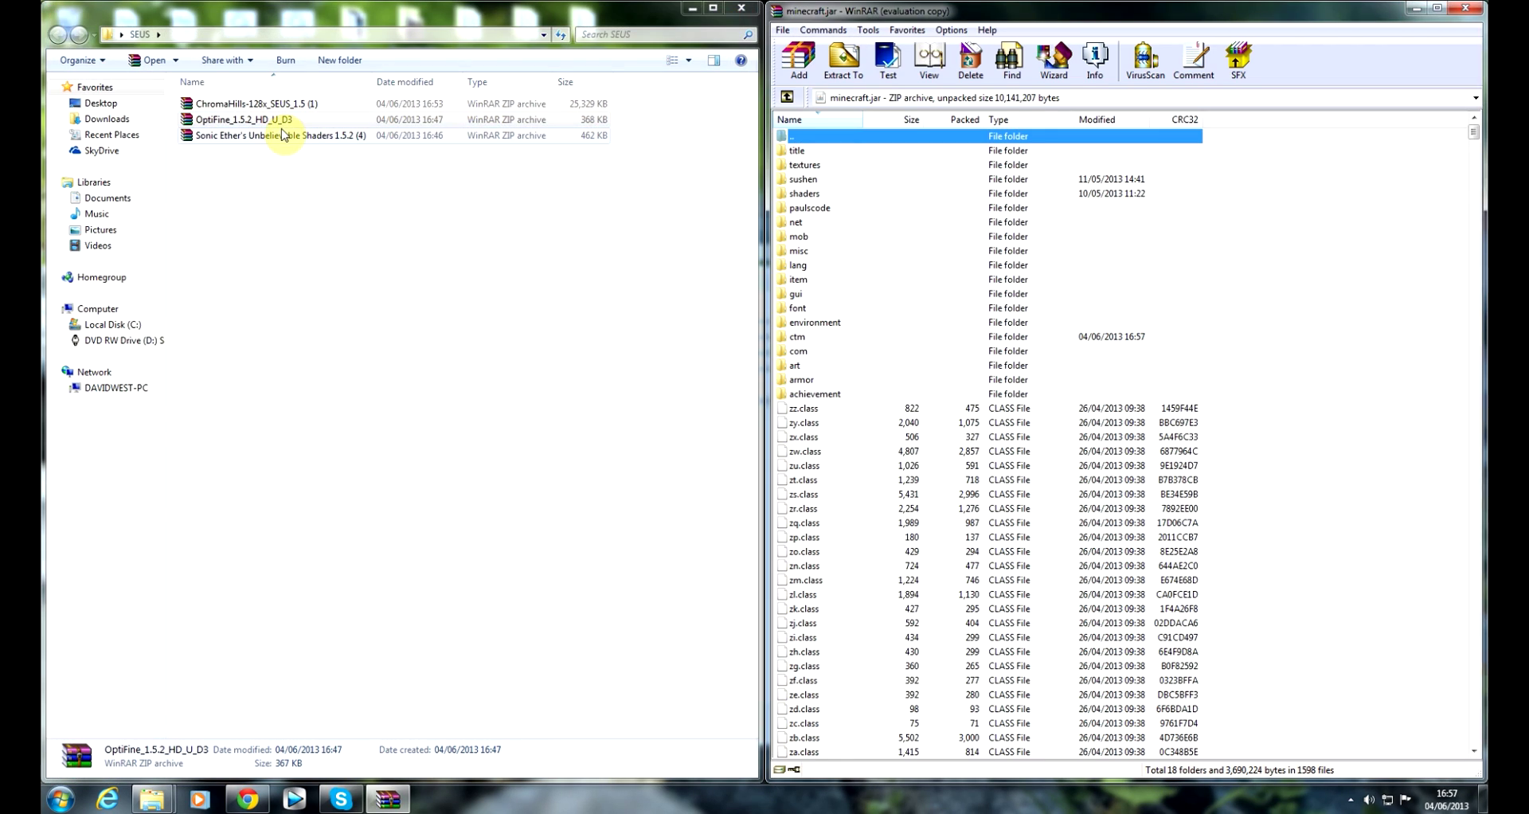
Add all files from the Sonic Ether's Unbelievable Shaders 1.5.2 (4) archive to minecraft.jar using Add and replace files
double_click(282, 136)
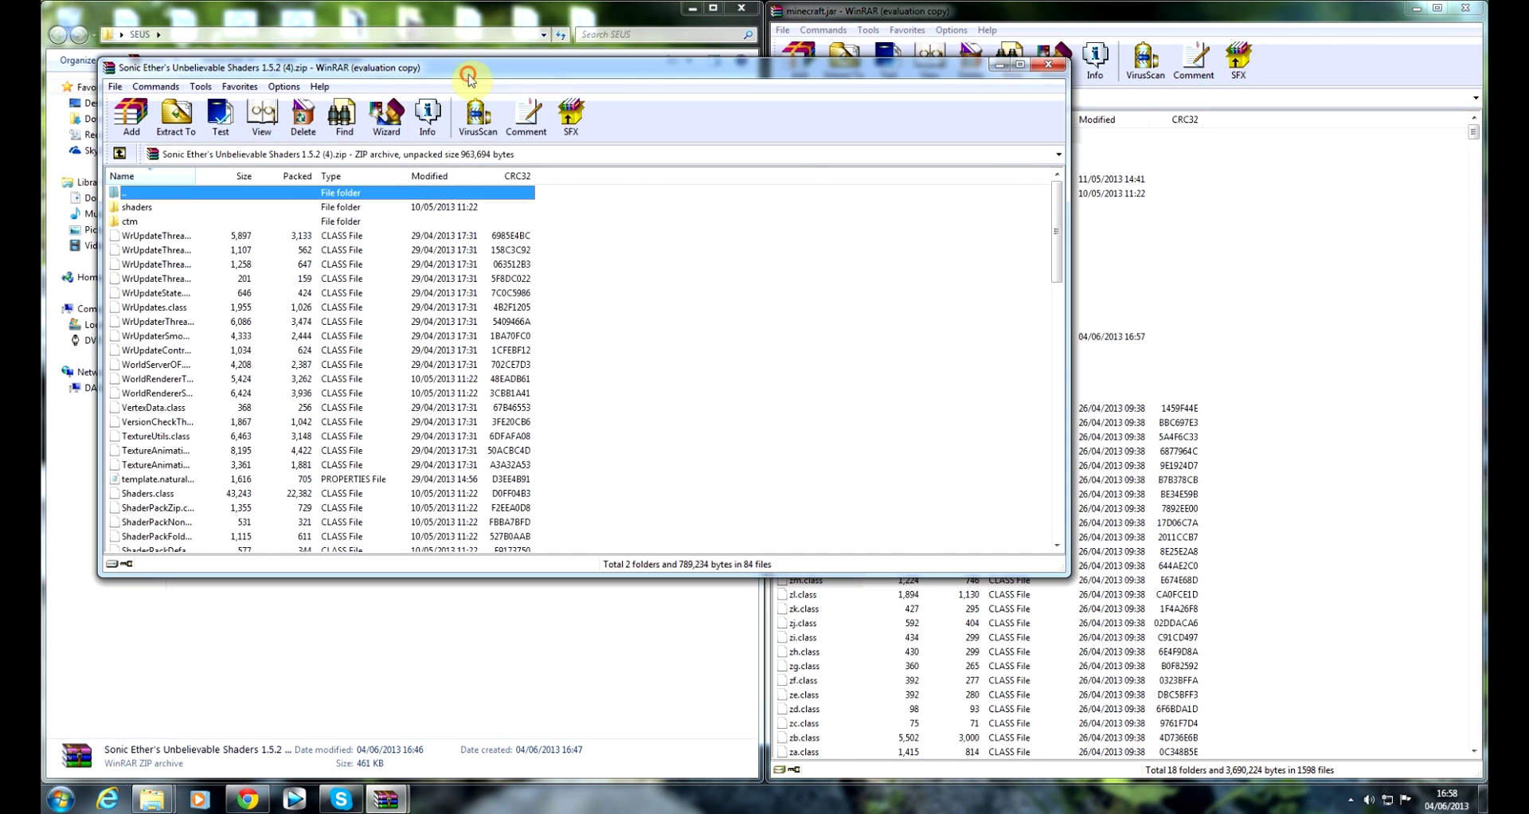
left_click_drag(469, 78, 45, 110)
left_click(495, 402)
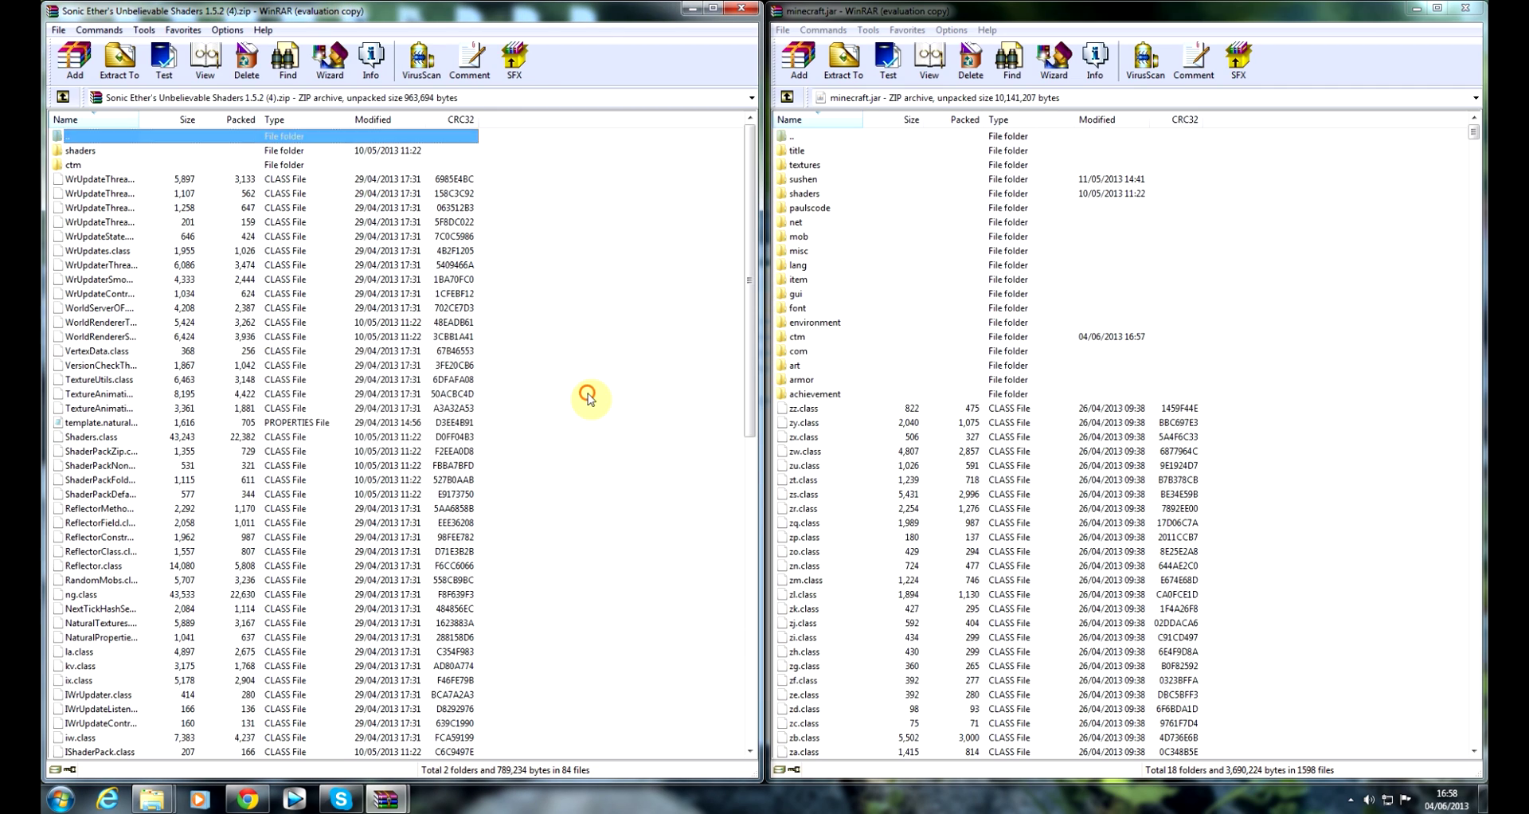
key("ctrl+a")
left_click_drag(409, 345, 1404, 402)
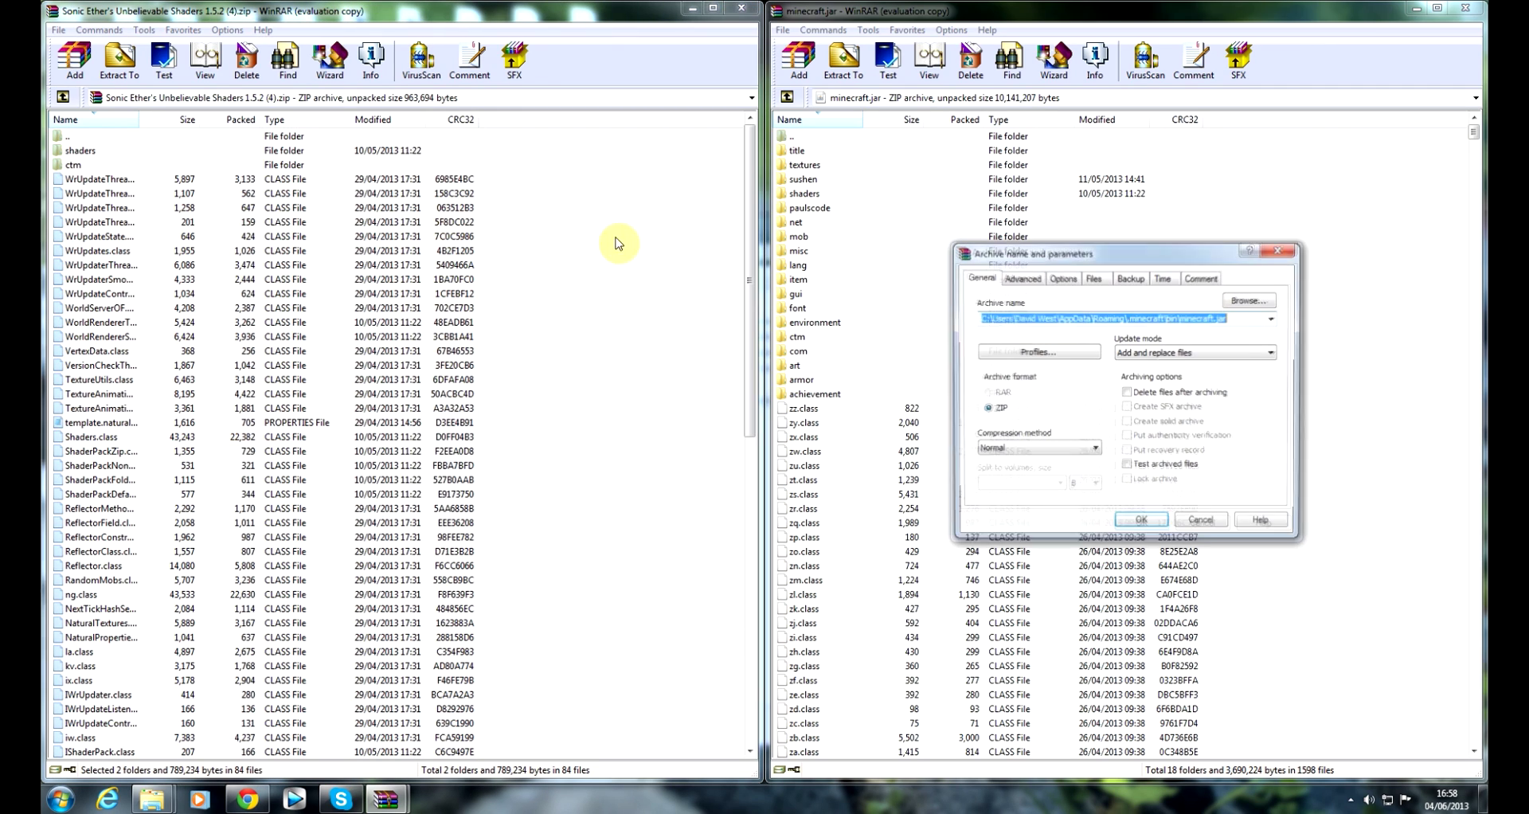
left_click(1141, 520)
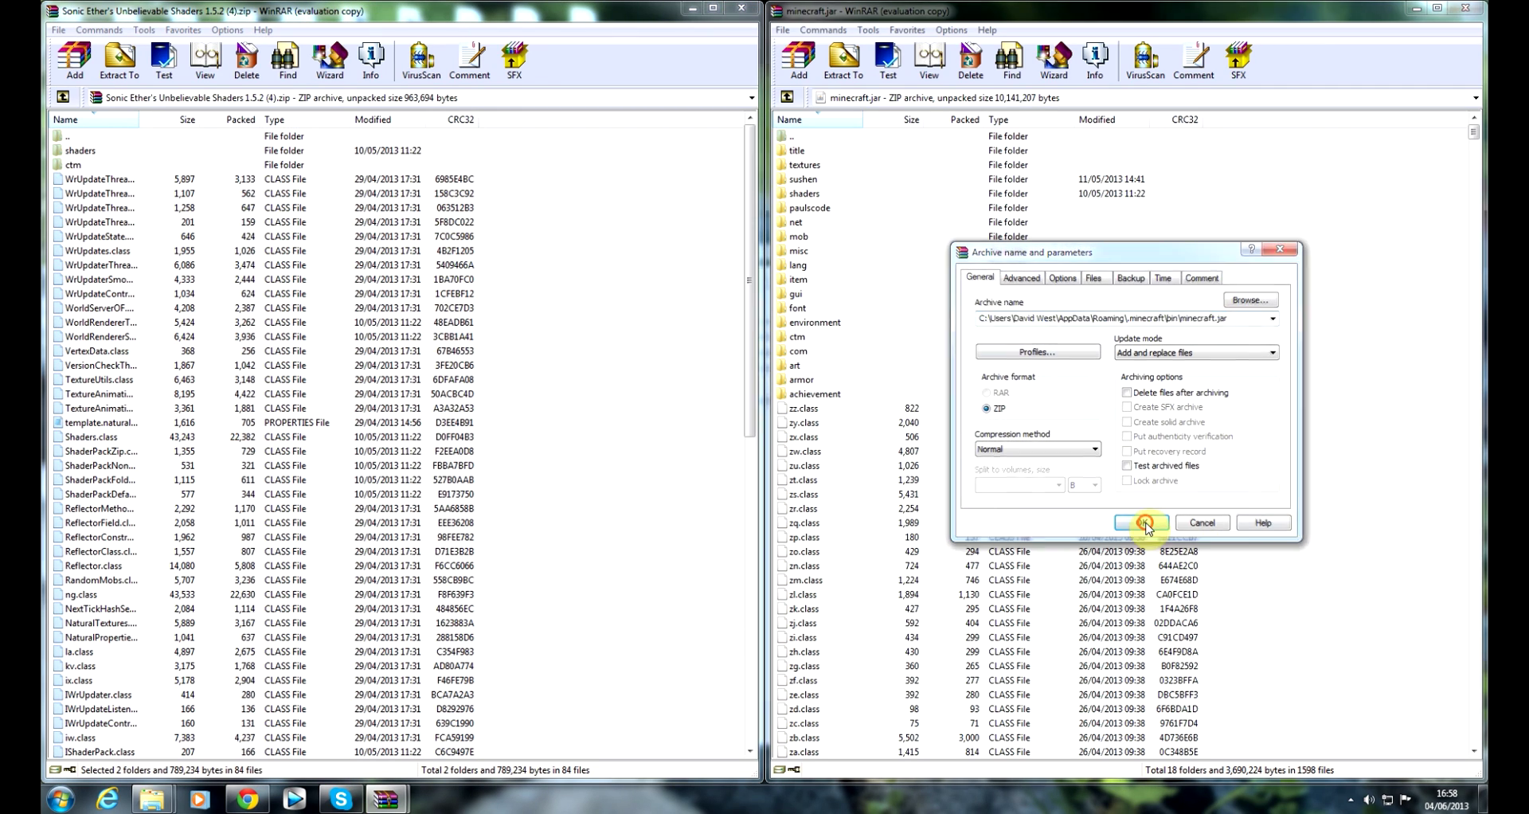
Go up from minecraft.jar to the .minecraft folder, open texturepacks in WinRAR, and close the Sonic Ether's shaders archive
double_click(817, 139)
double_click(808, 137)
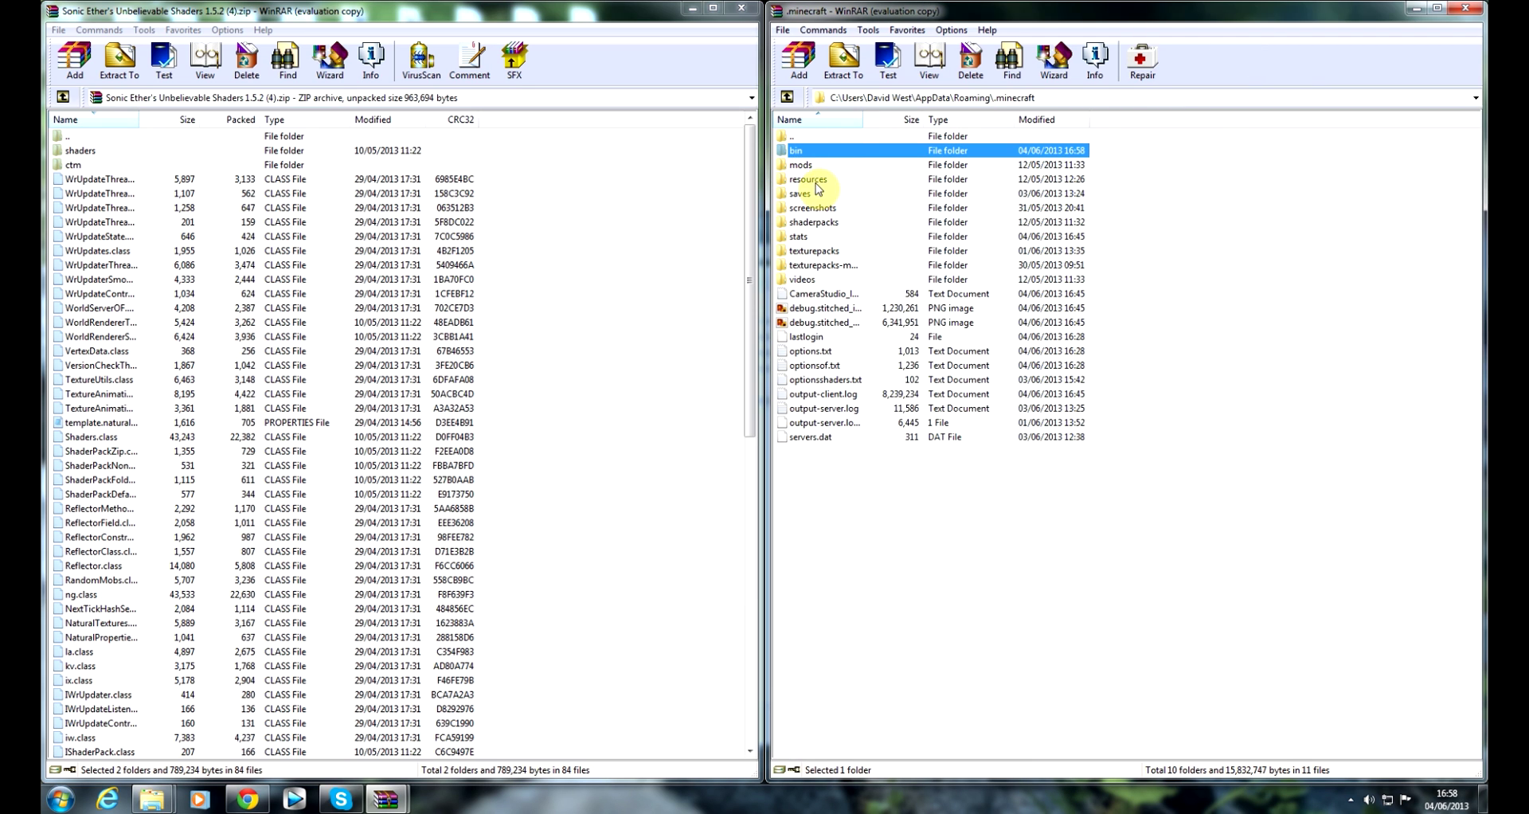
double_click(821, 250)
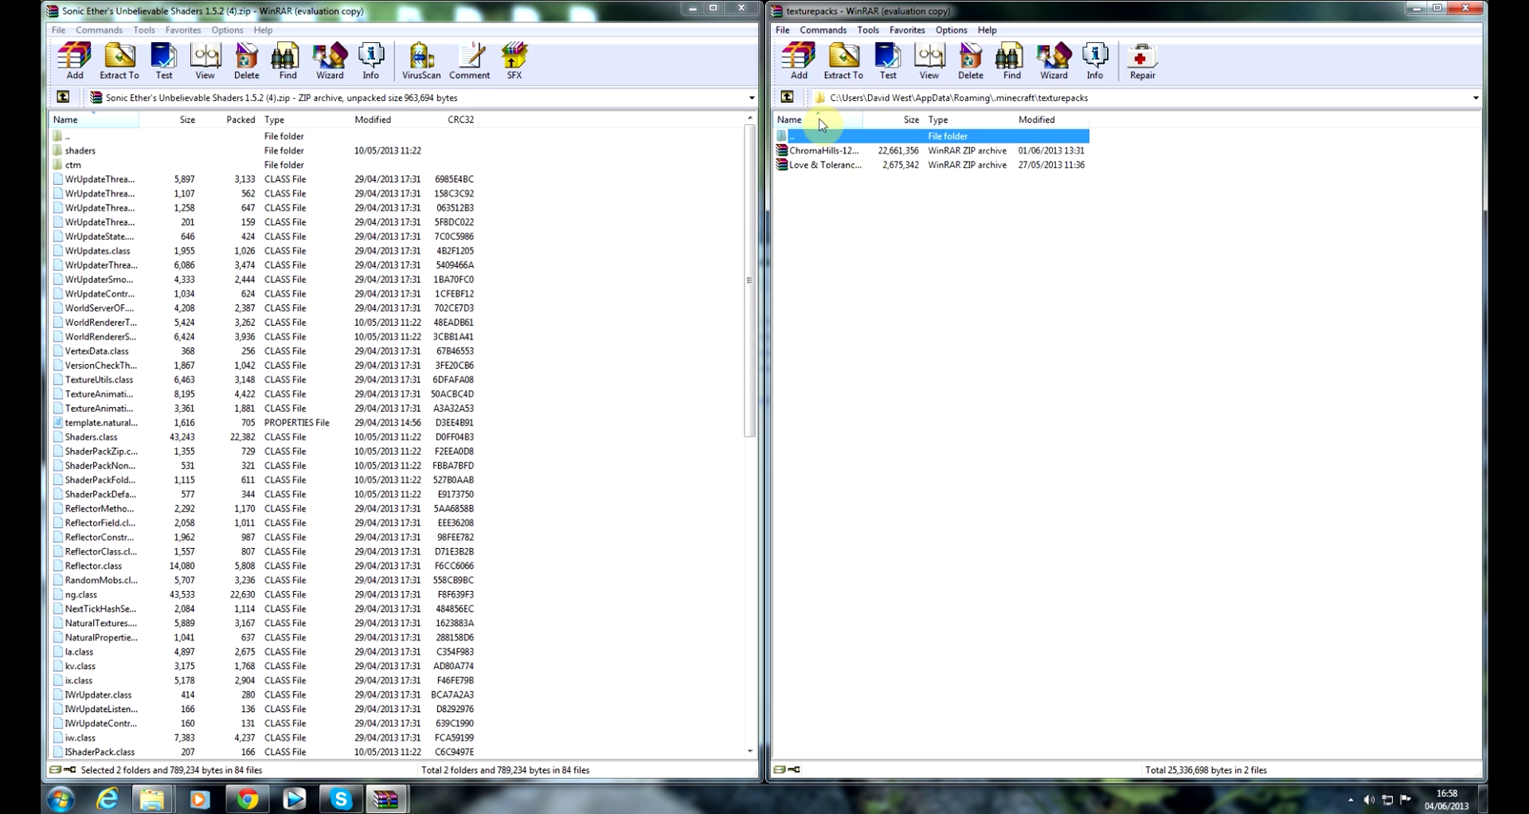
left_click(737, 11)
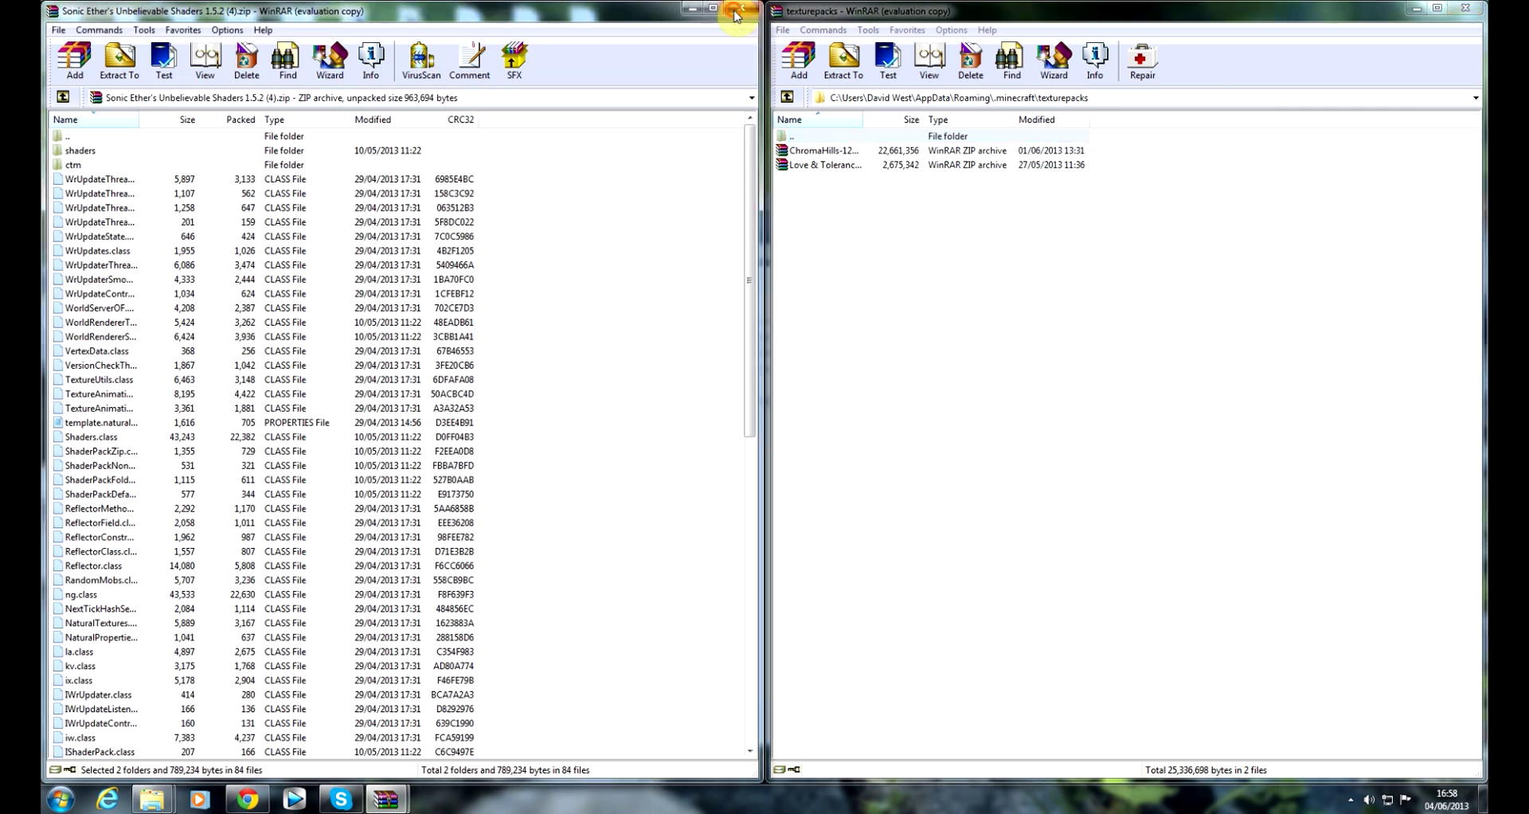
Try to place the ChromaHills-128x_SEUS_1.5 (1) archive in the texturepacks folder through WinRAR, and close WinRAR
left_click(271, 104)
left_click_drag(321, 108, 1035, 243)
double_click(810, 141)
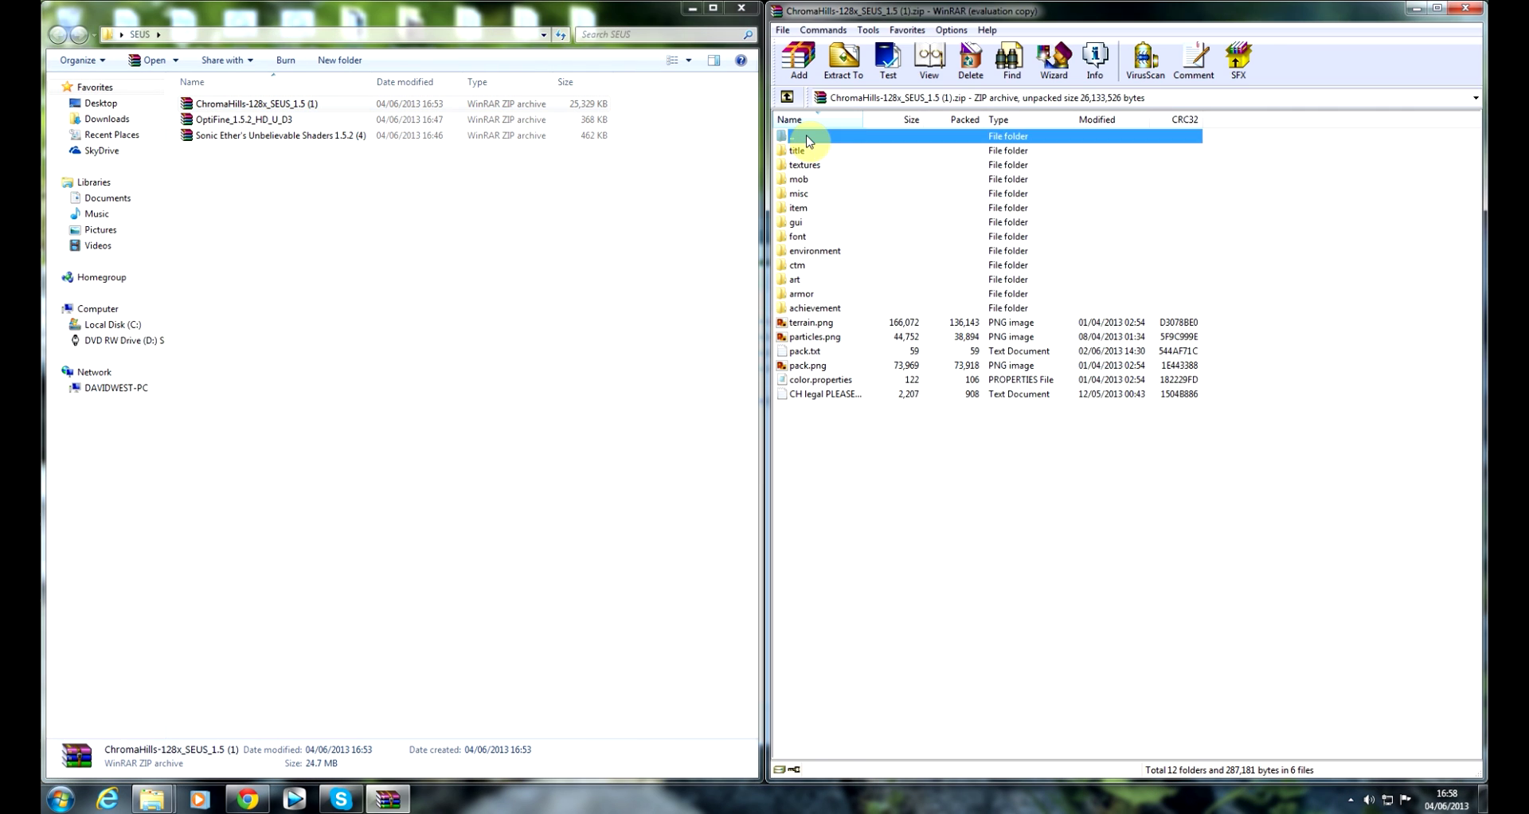
left_click_drag(908, 301, 804, 156)
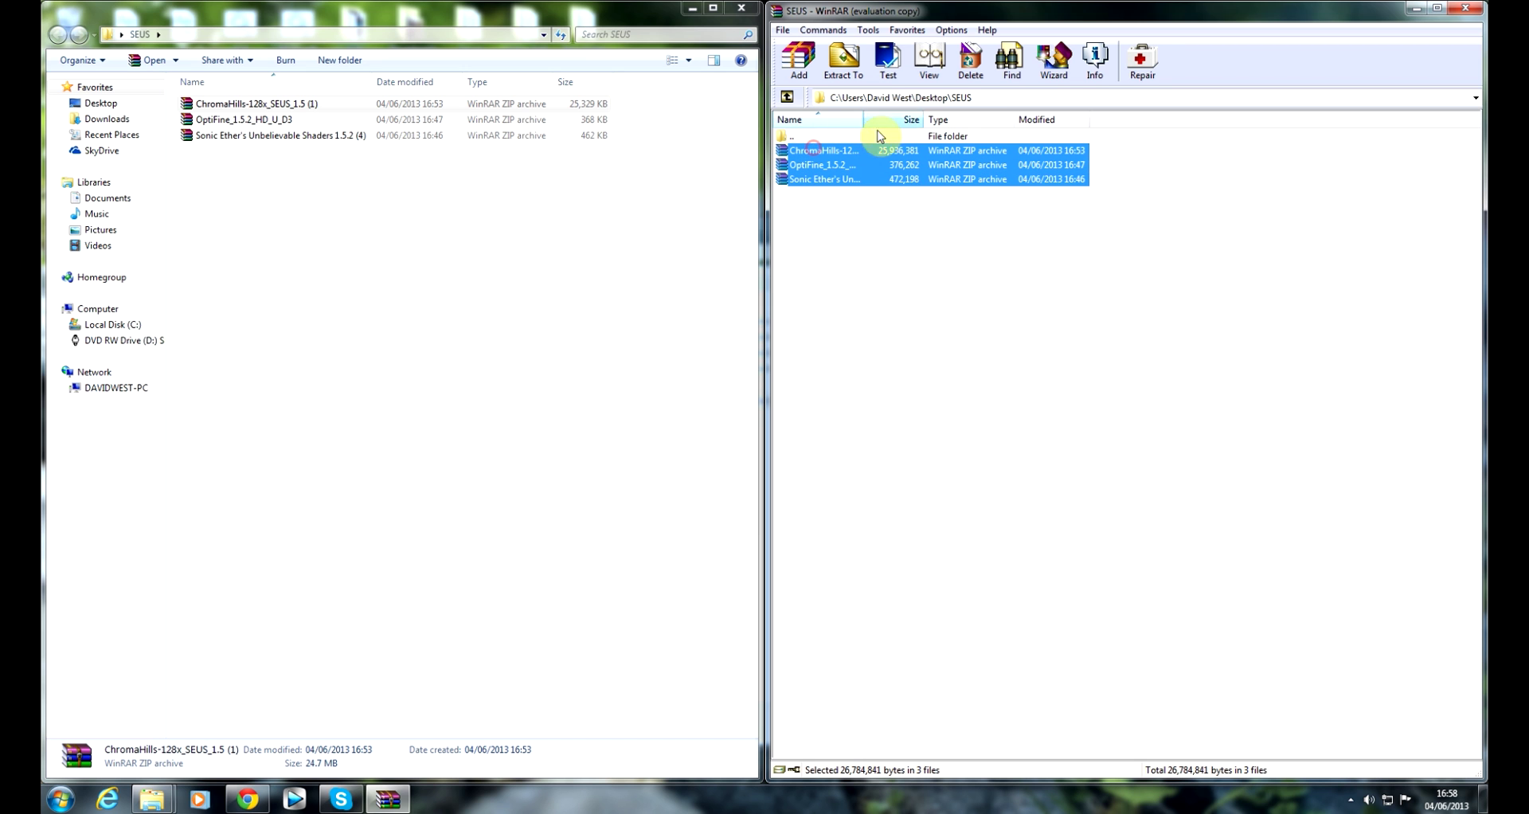
left_click(1466, 8)
Place the bin folder window beside the SEUS folder, open .minecraft's texturepacks folder there, and move ChromaHills-128x_SEUS_1.5 (1) into it
mouse_move(151, 799)
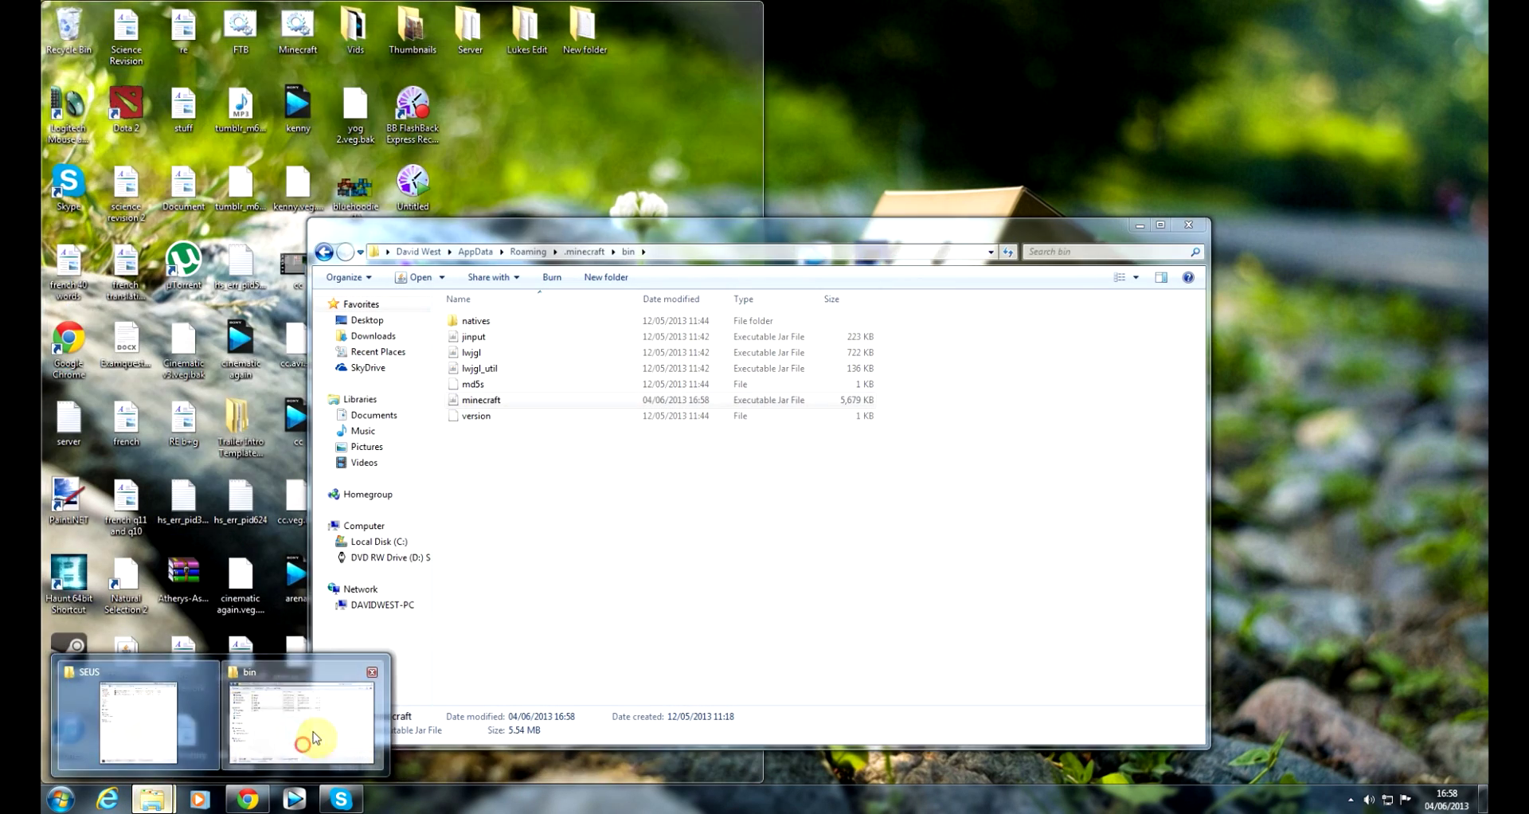
left_click(313, 737)
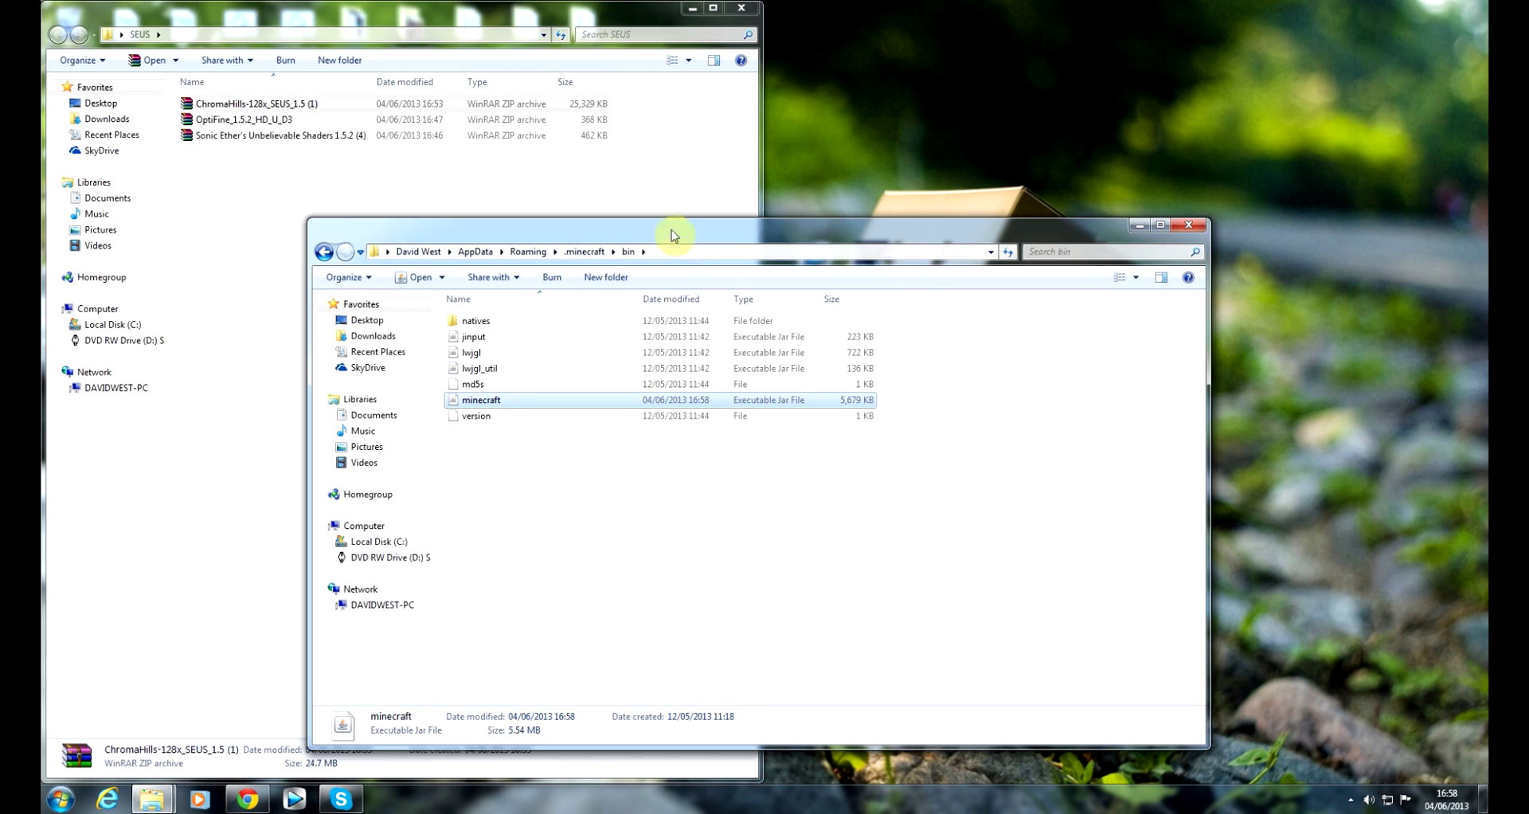
key("super+Right")
left_click(783, 36)
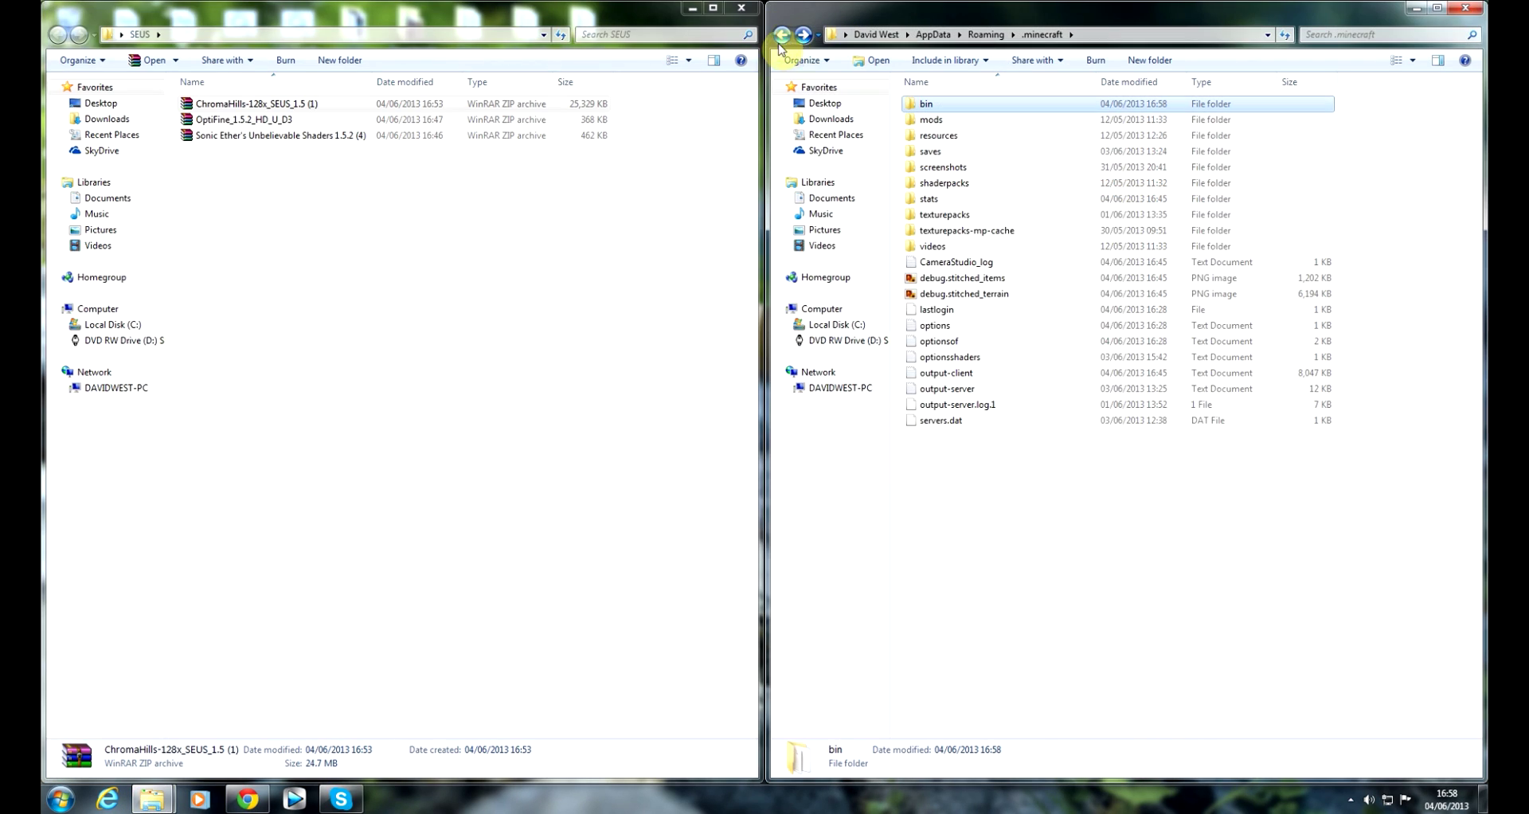
double_click(980, 221)
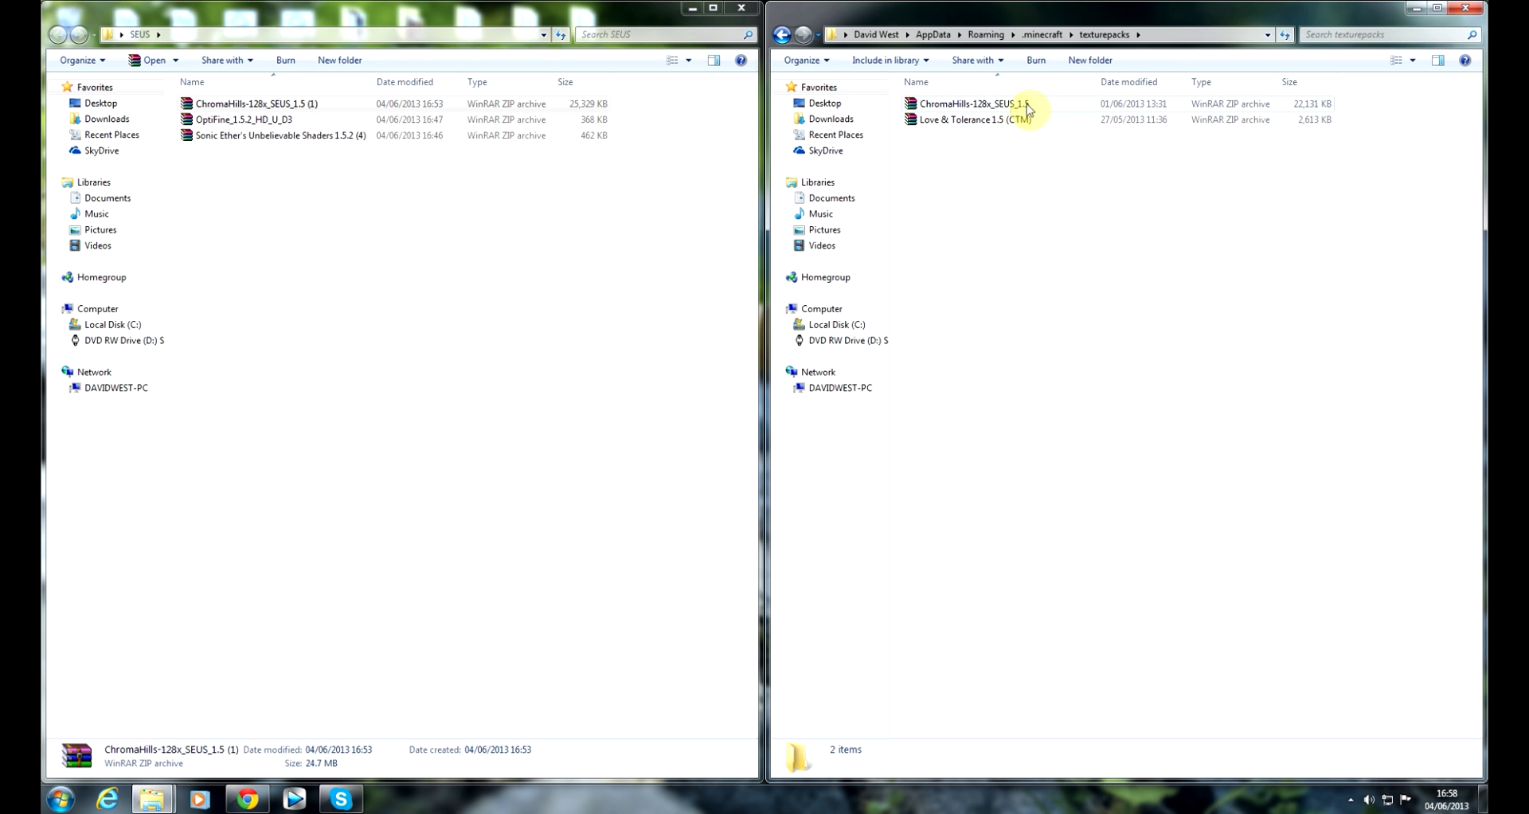
left_click_drag(239, 104, 1124, 176)
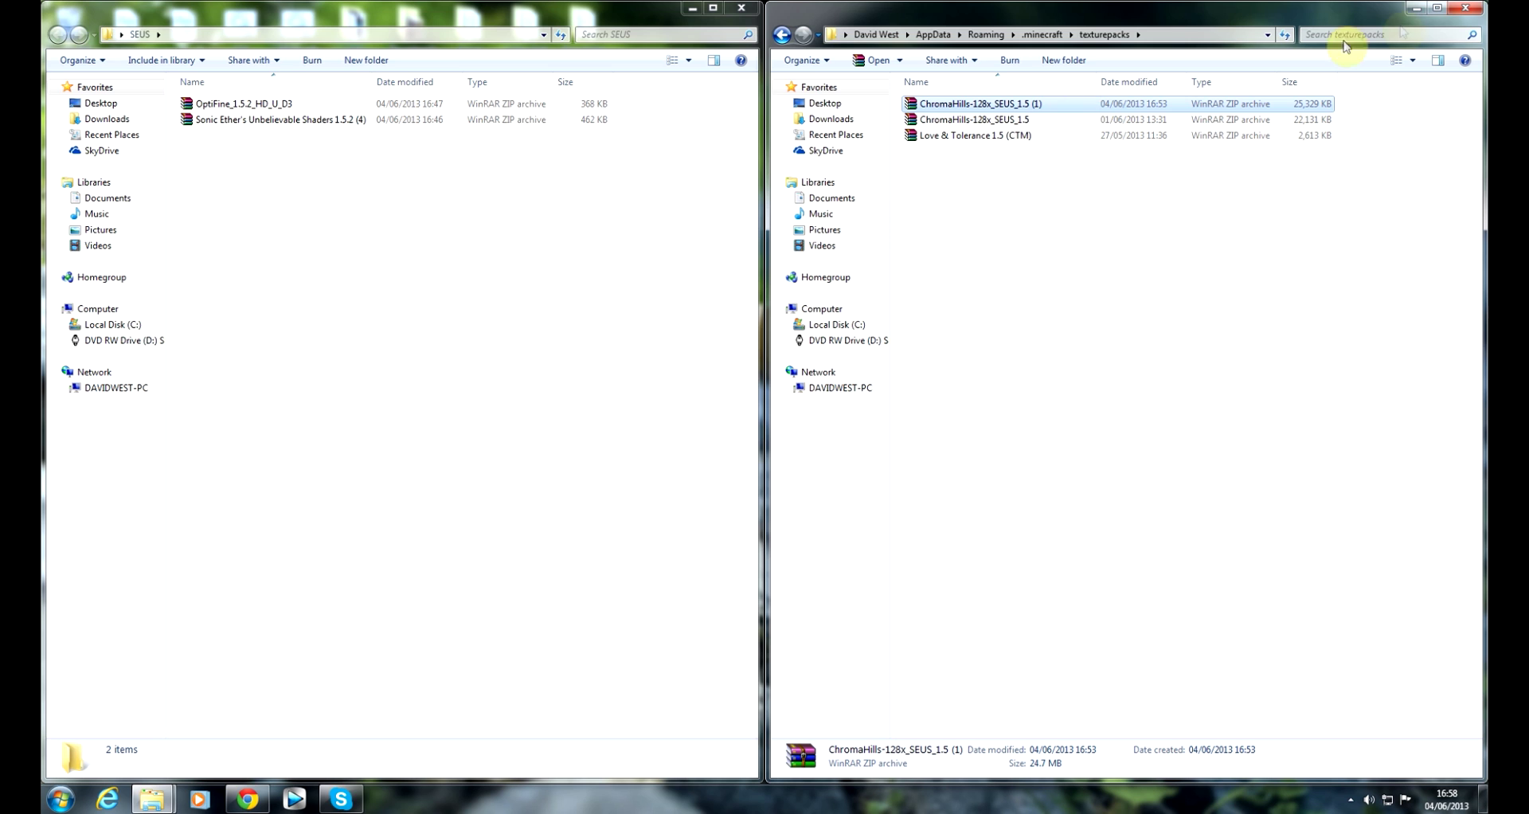
Close both folder windows, start Minecraft from its desktop batch file, and log in with the remembered account
left_click(1461, 12)
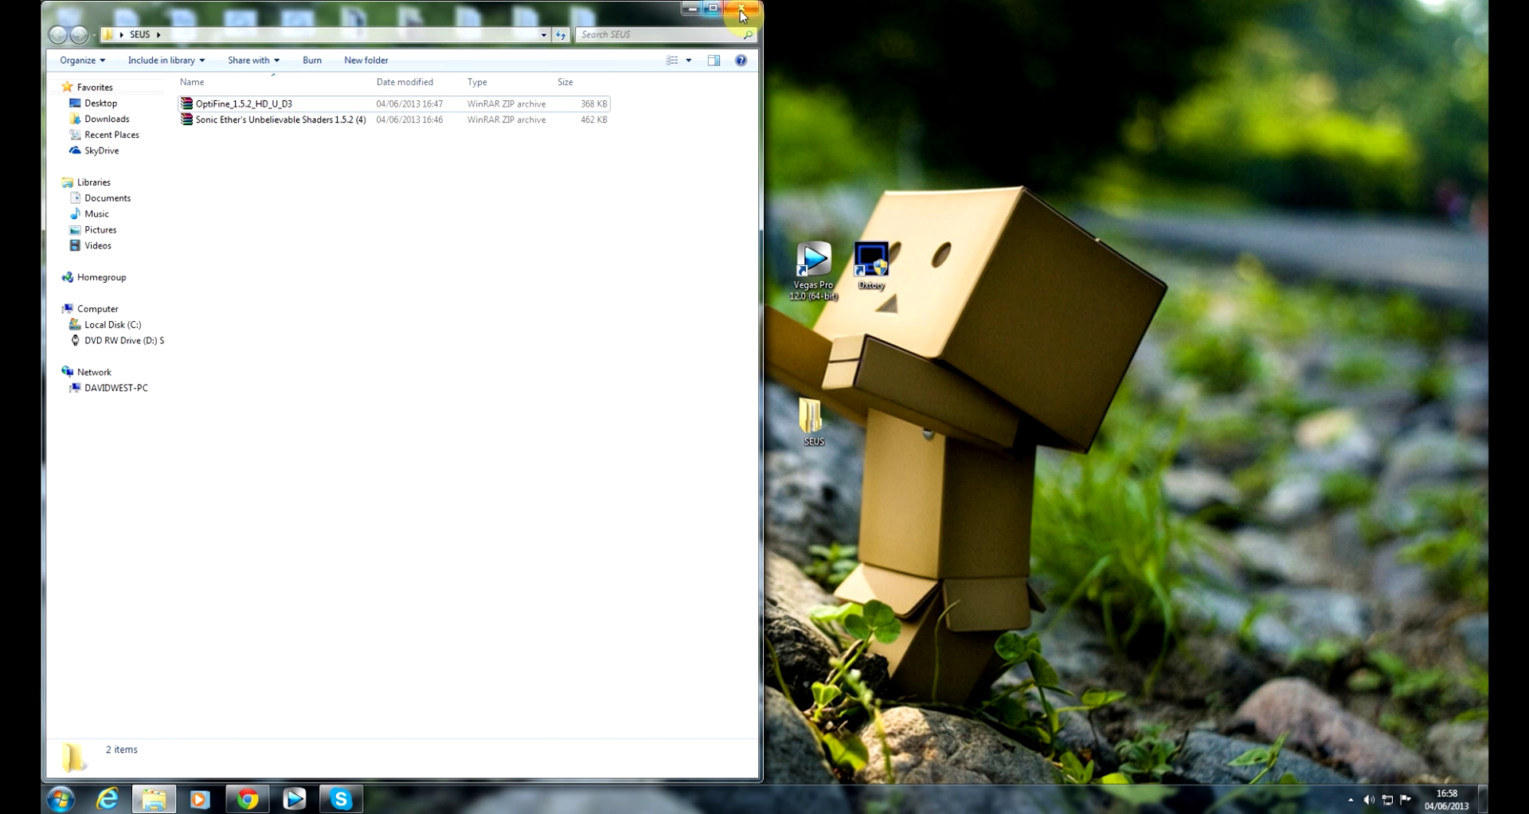
left_click(741, 7)
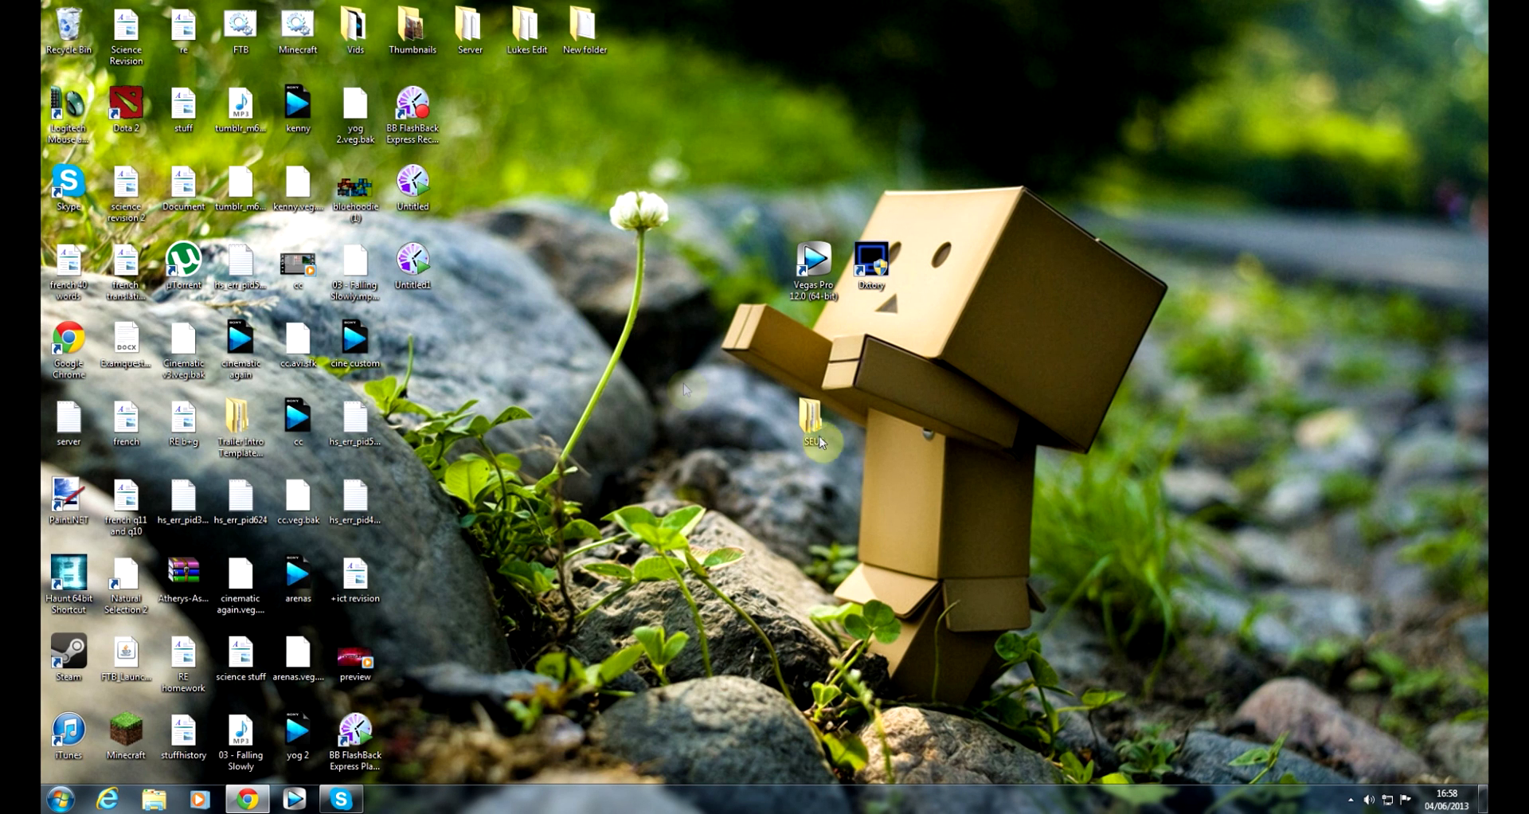
double_click(307, 32)
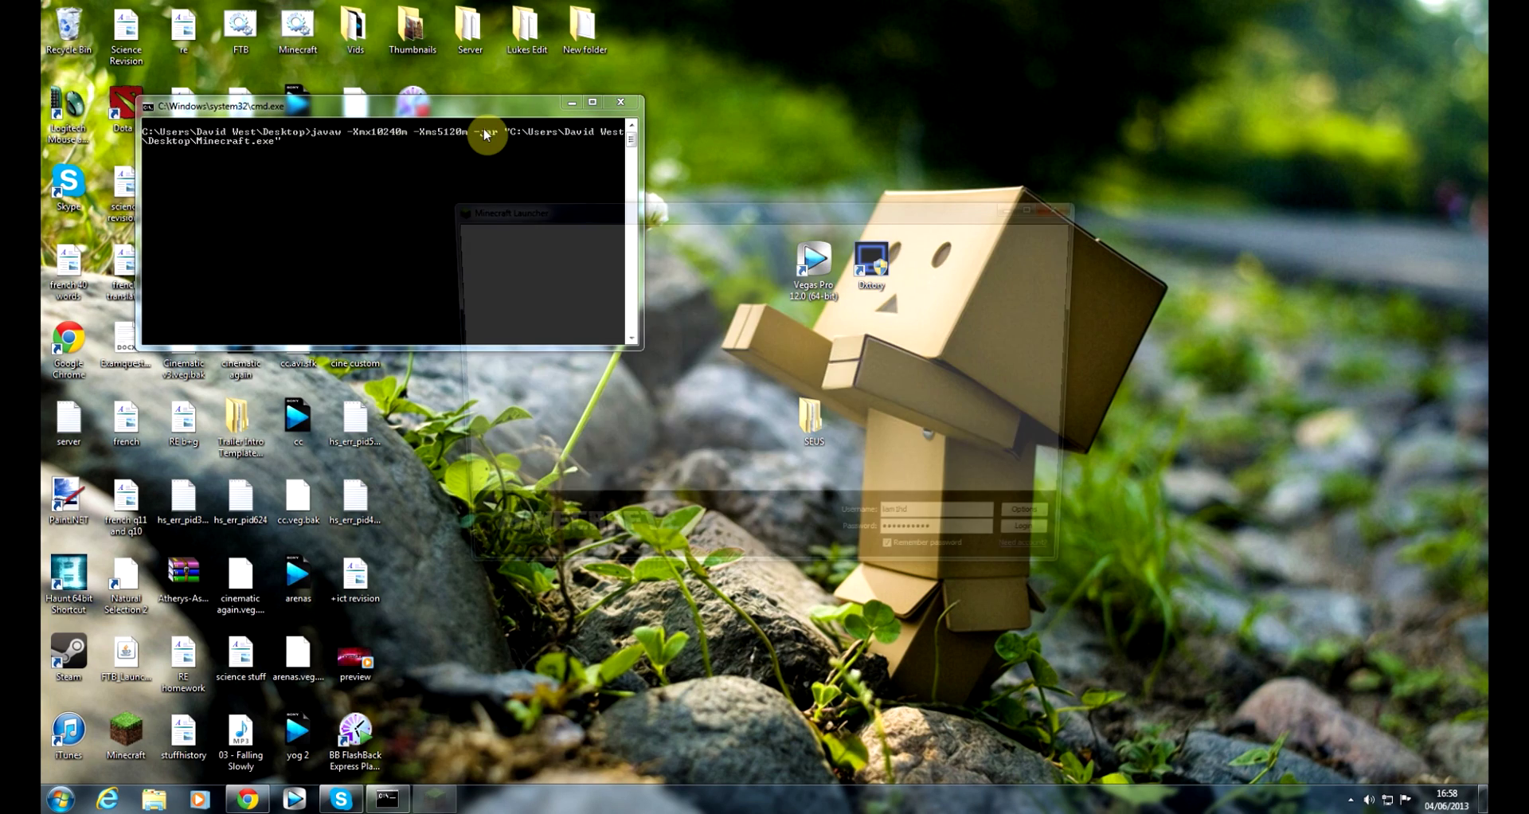
left_click(1051, 546)
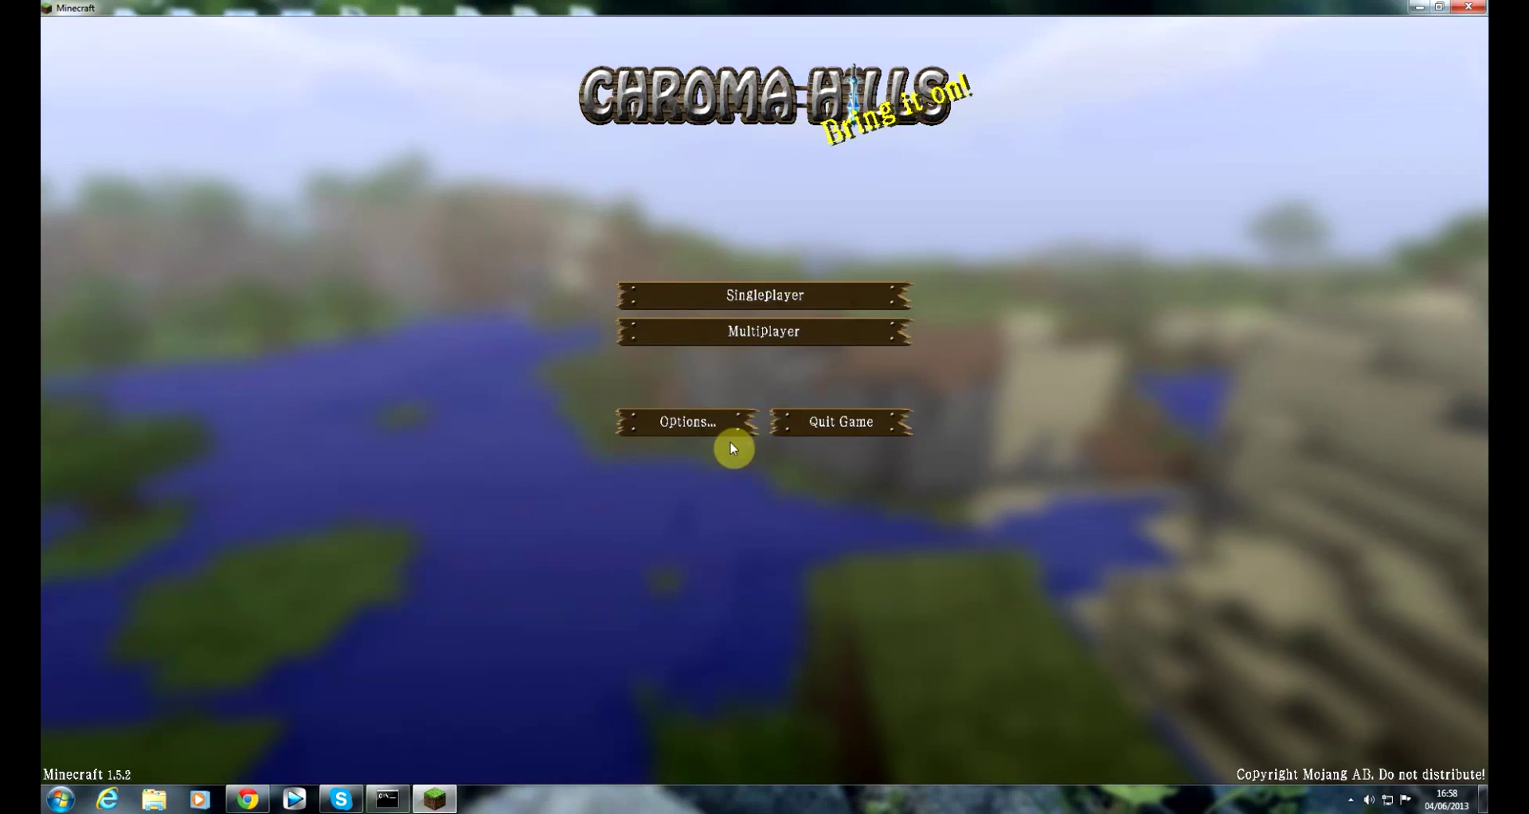
Choose the ChromaHills-128x_SEUS_1.5 (1).zip texture pack in Minecraft's options and confirm the selection
left_click(720, 432)
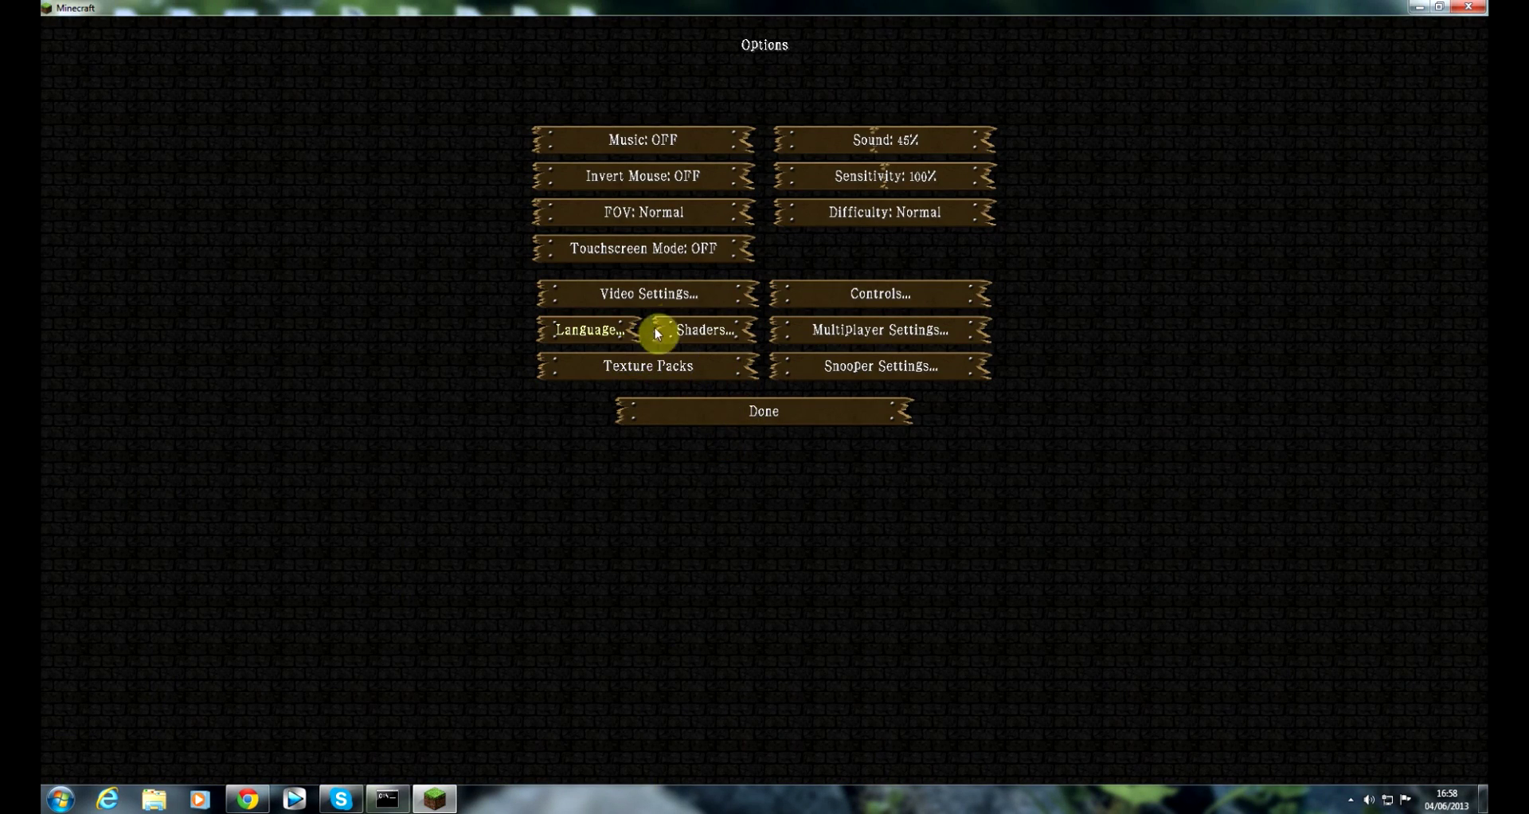
left_click(713, 370)
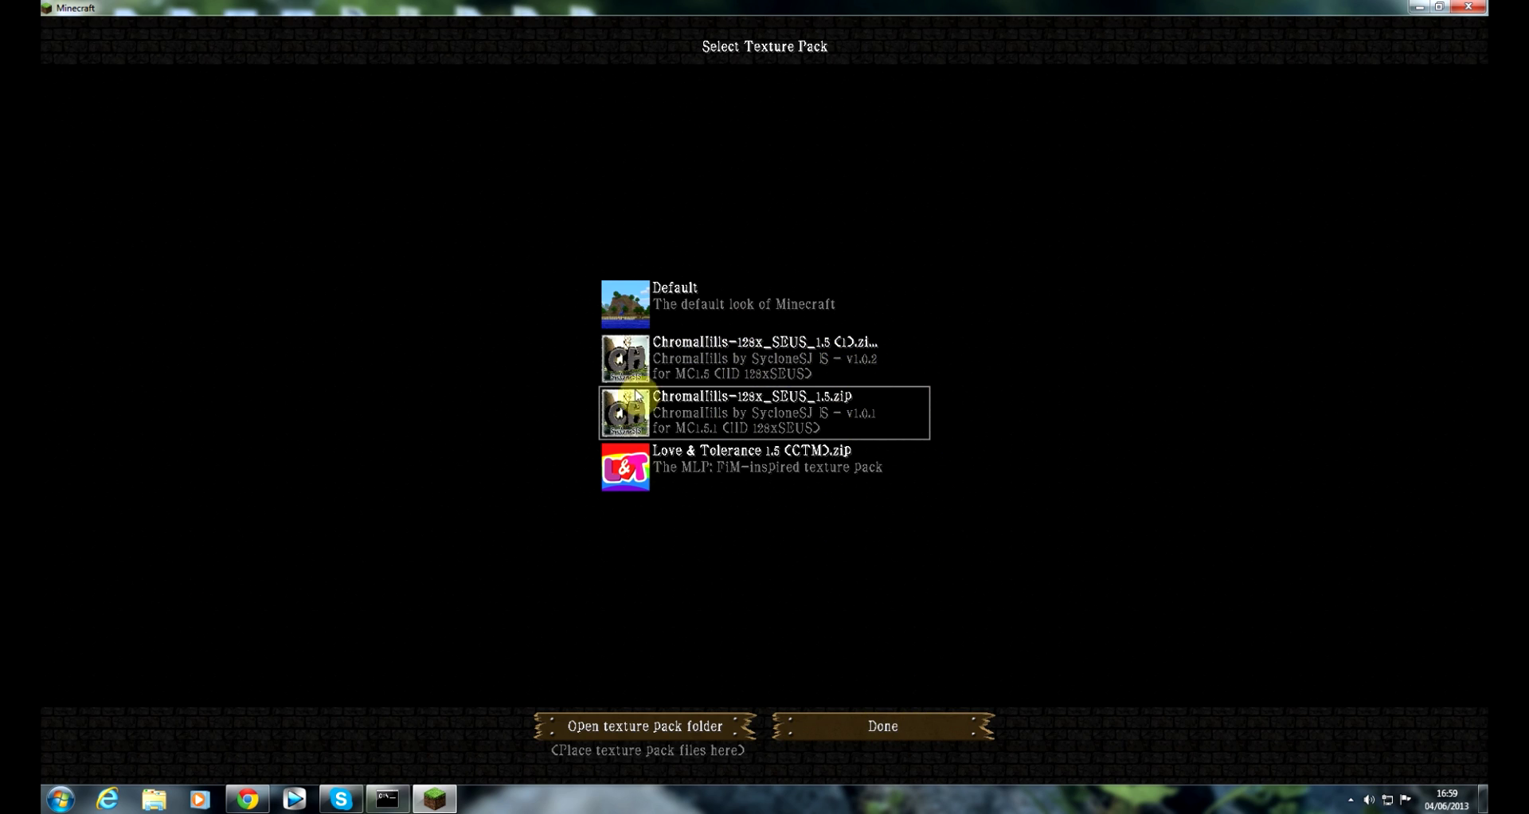
left_click(691, 368)
left_click(900, 731)
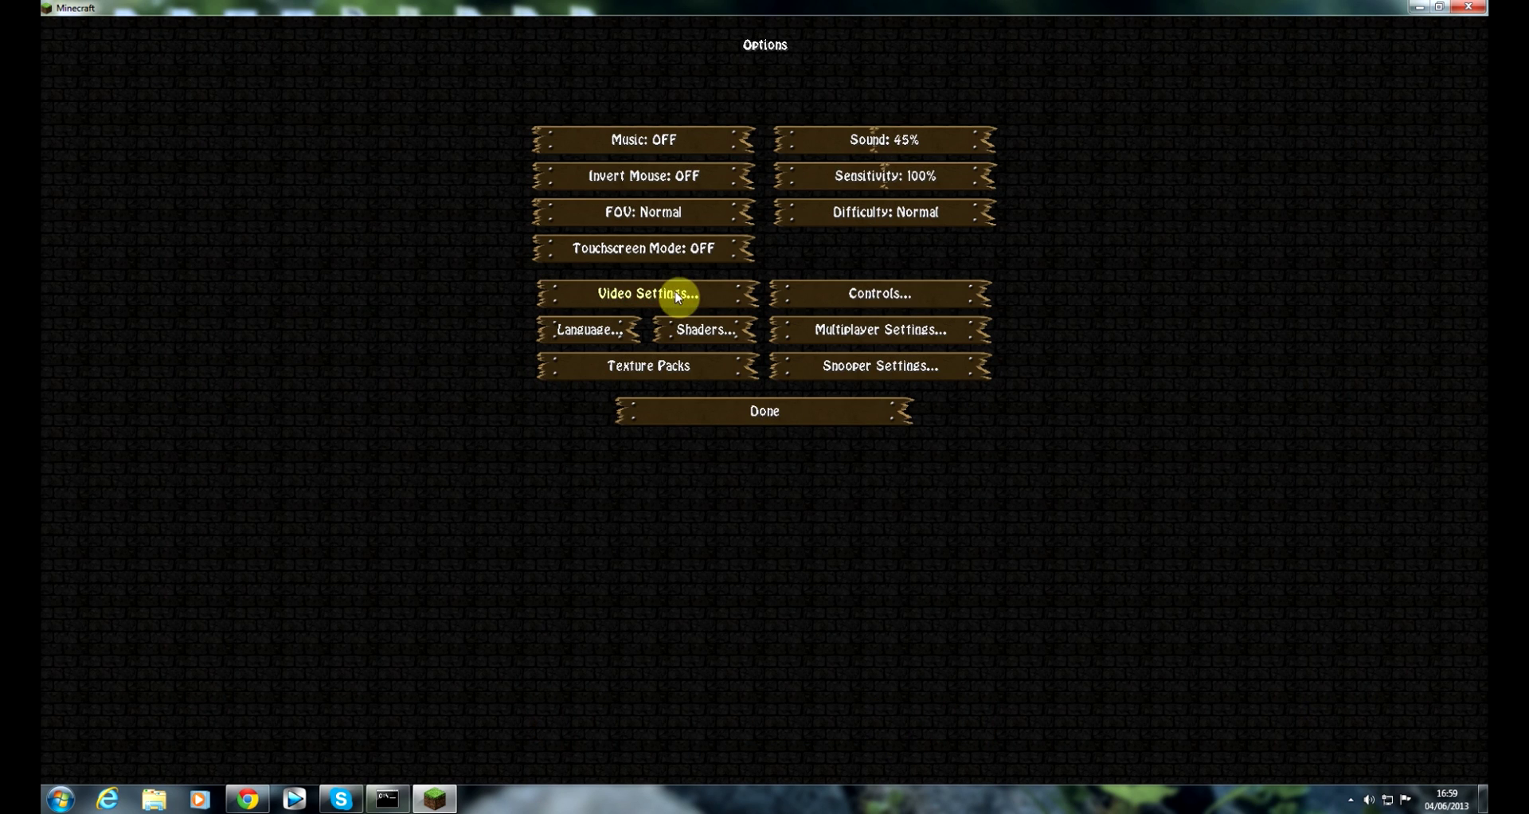
Set the shader to (internal), check the shaderpacks folder, and return to the title screen
left_click(693, 327)
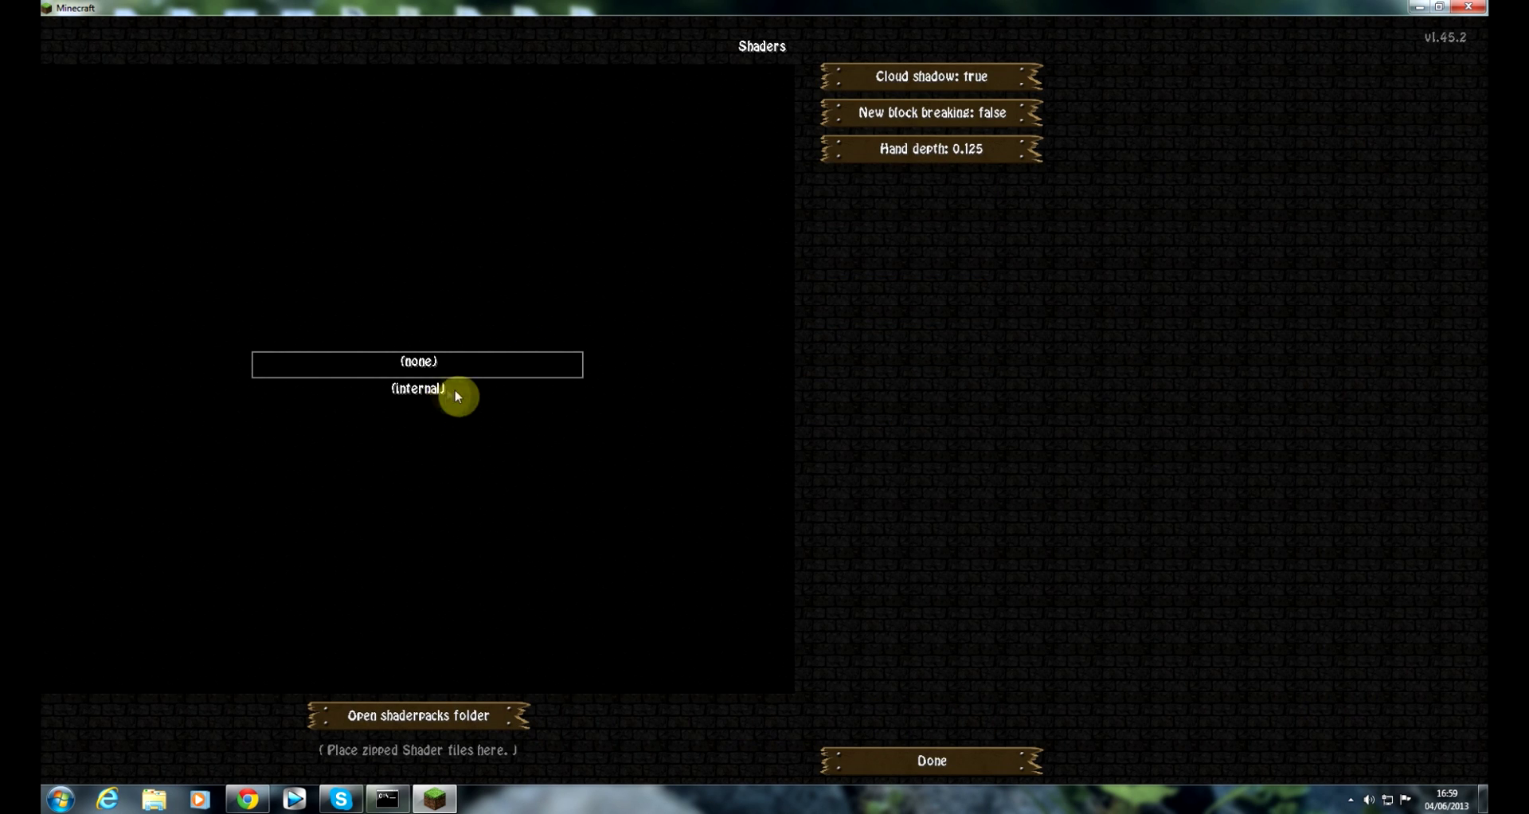
left_click(429, 391)
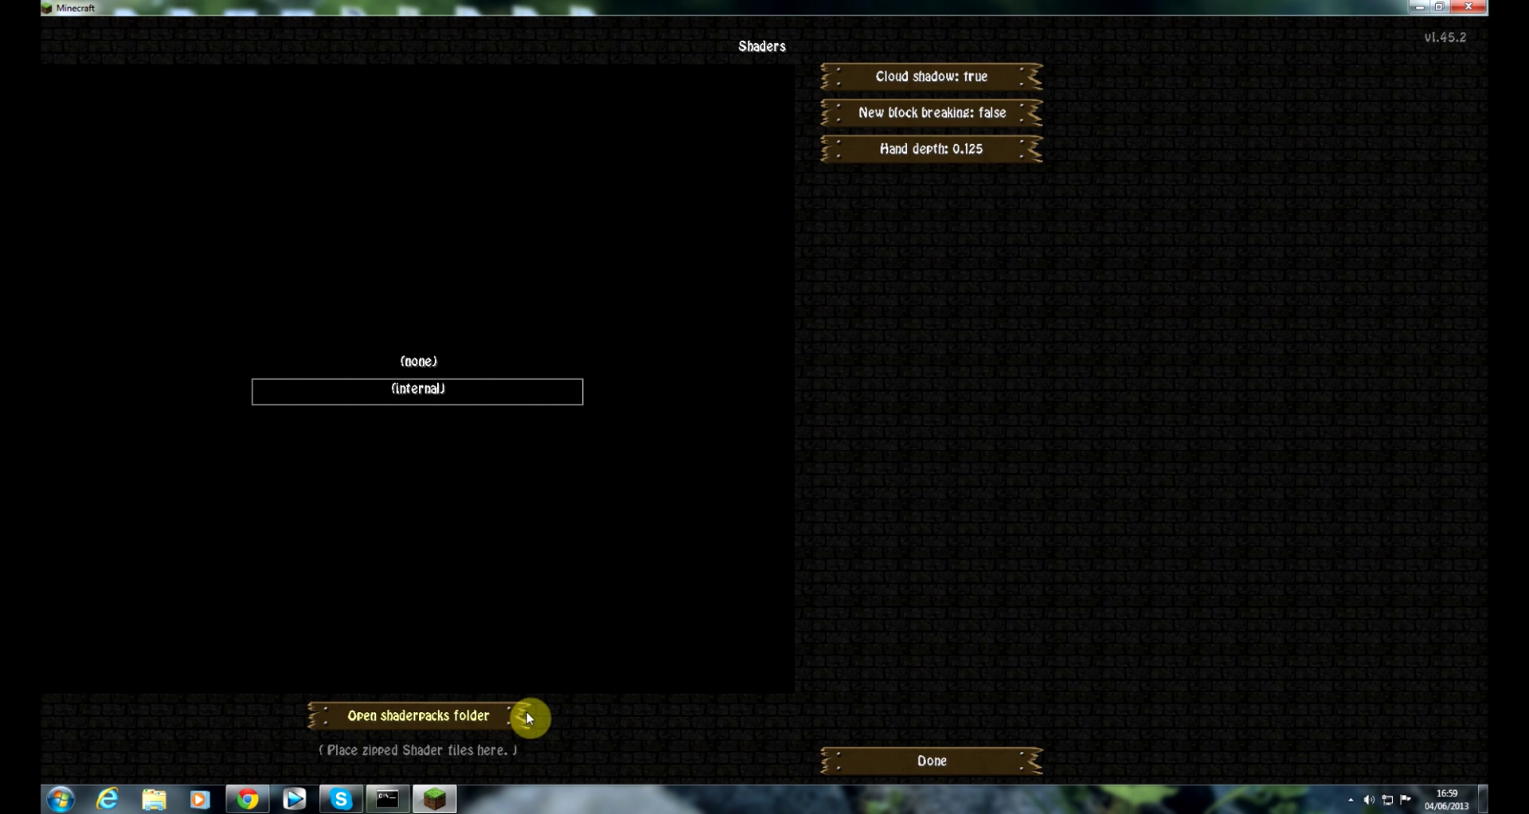
left_click(451, 721)
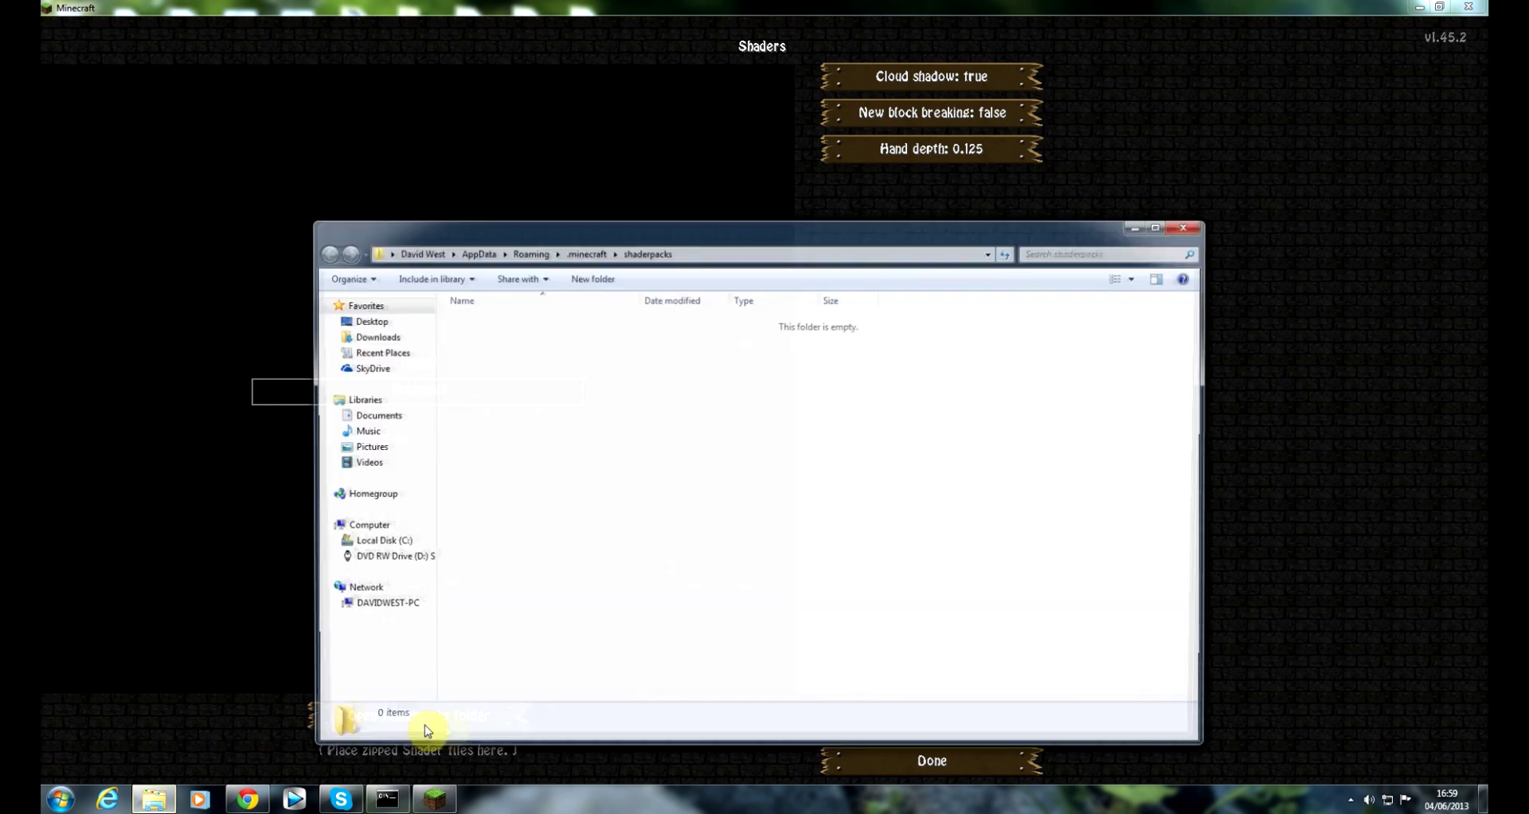
left_click_drag(692, 322, 853, 405)
left_click(1187, 225)
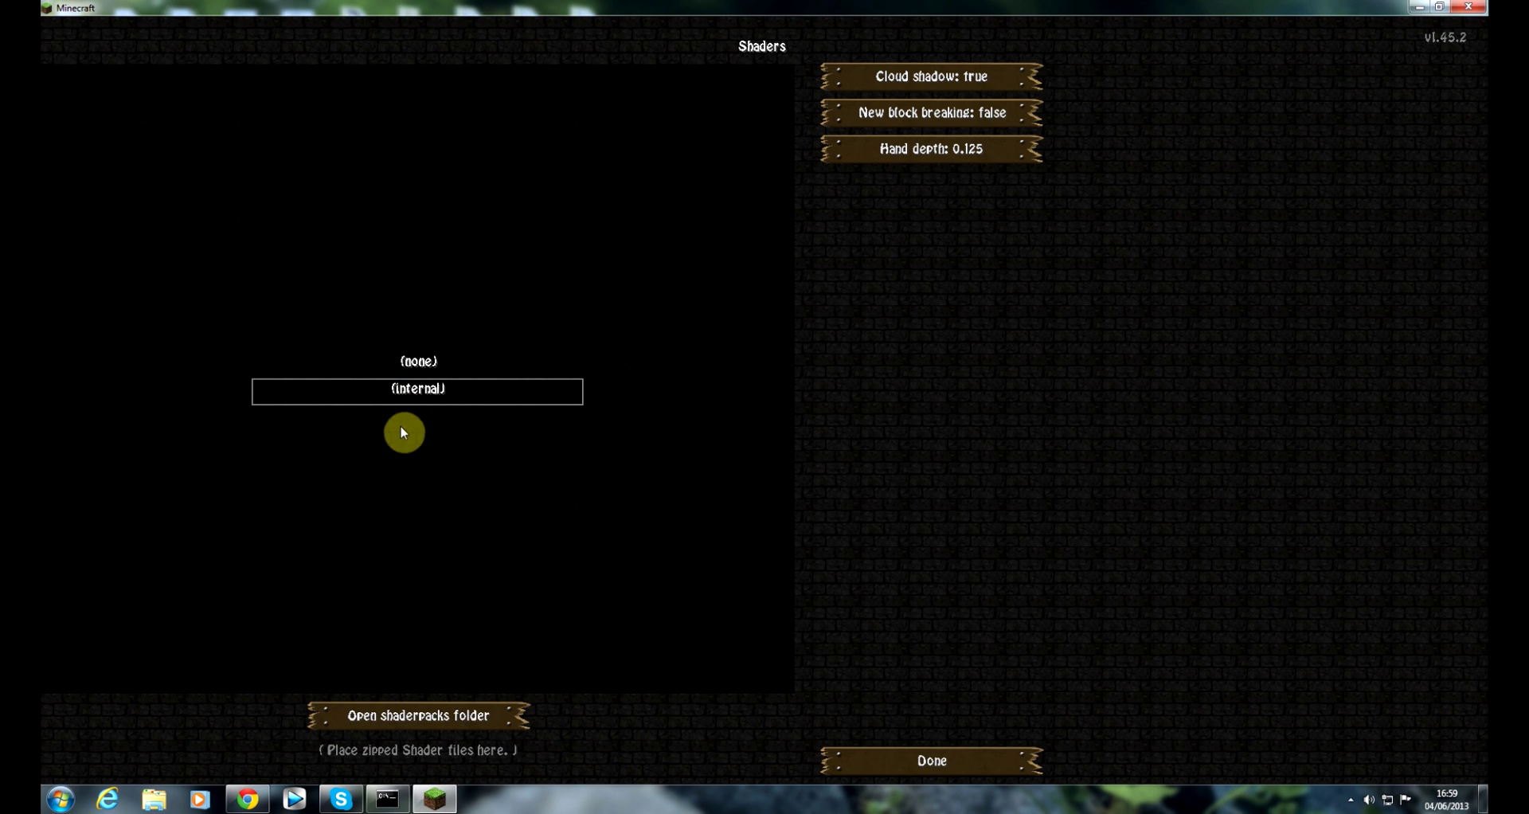
left_click(936, 766)
left_click(736, 414)
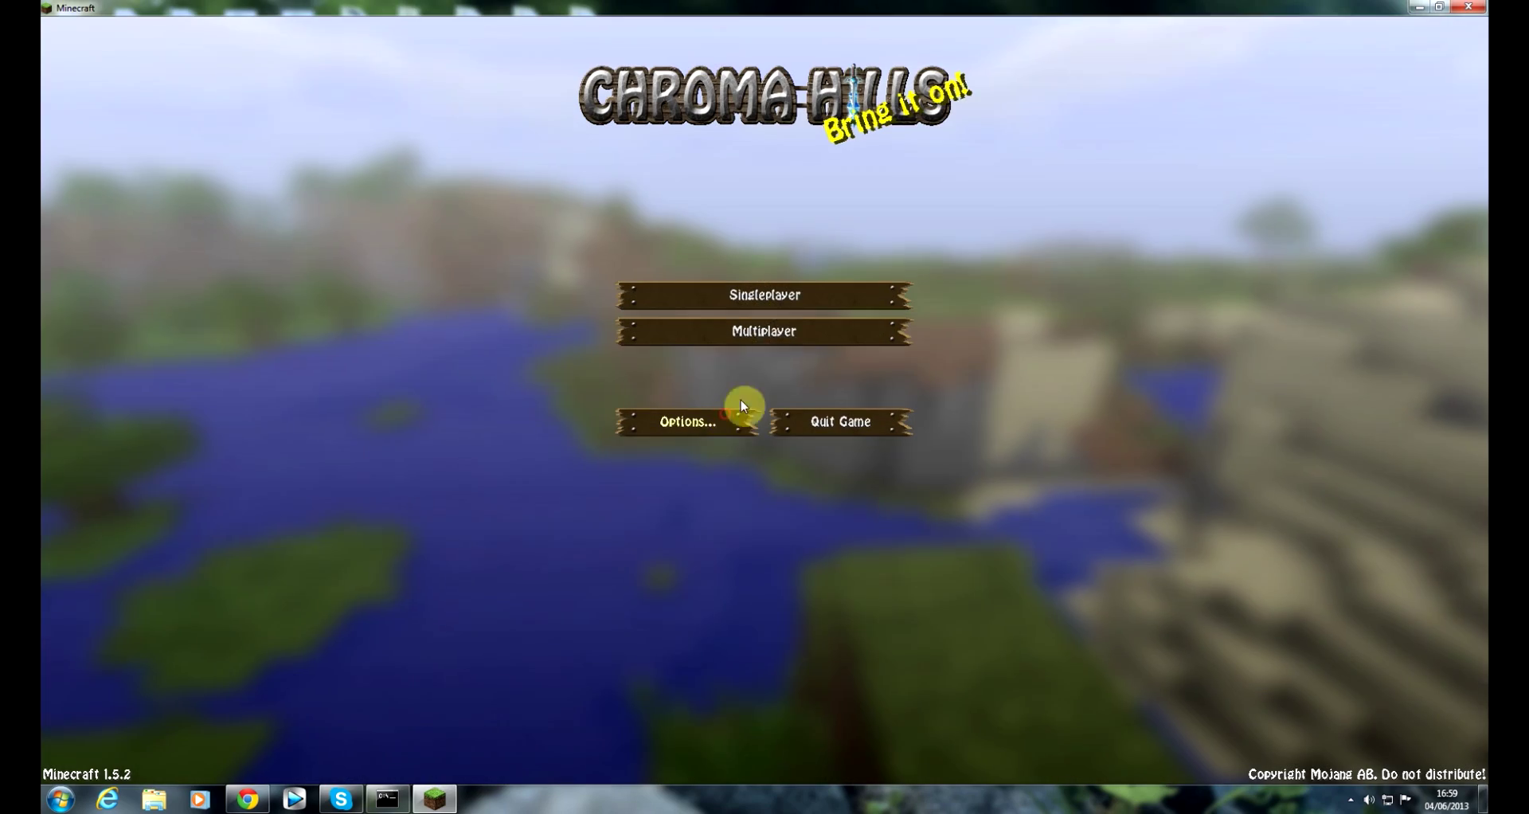
Create a new singleplayer world named New World with the game mode set to Creative
left_click(798, 301)
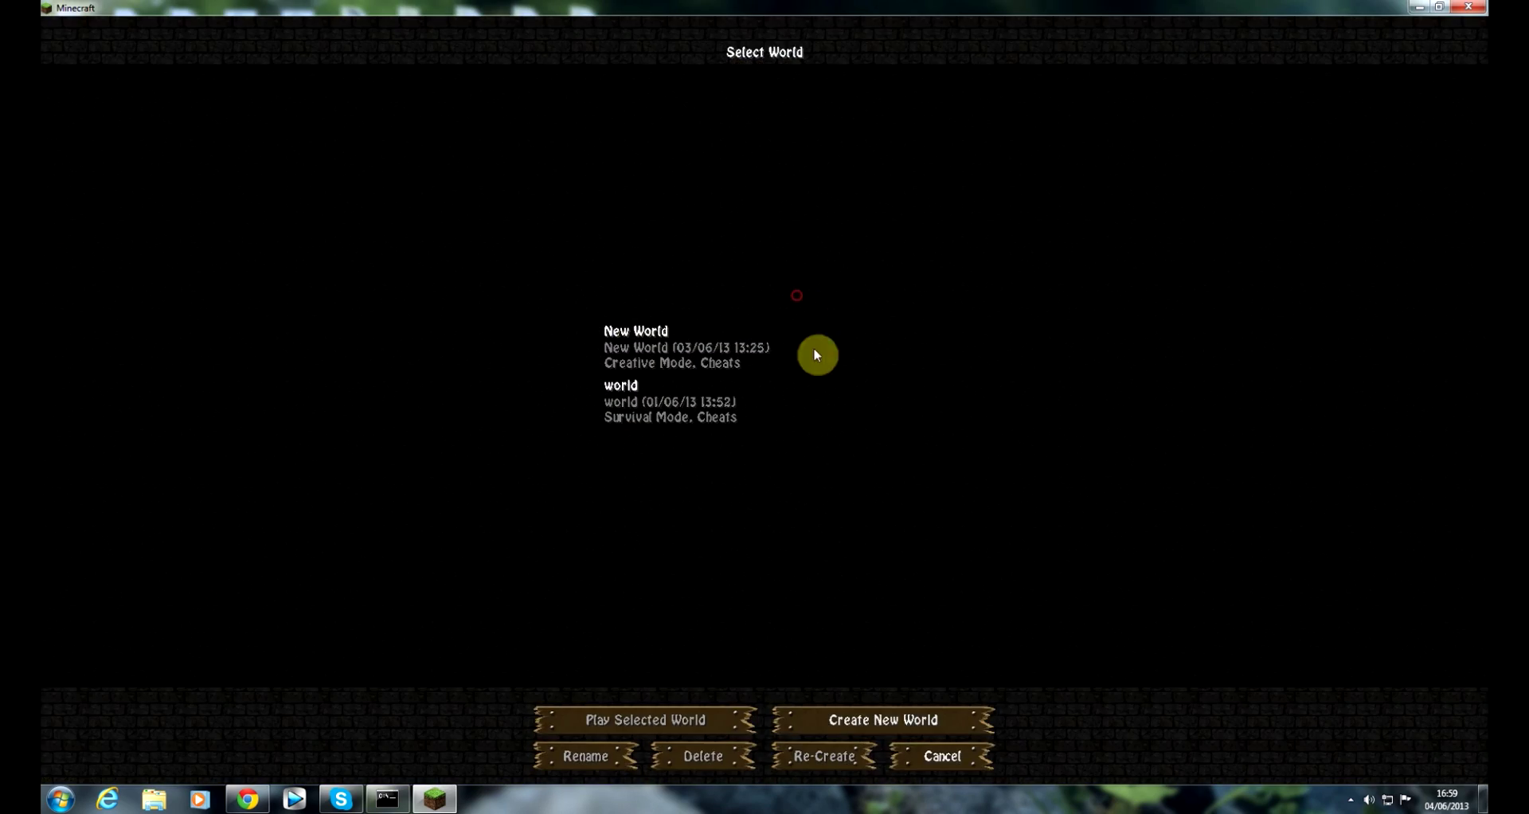
left_click(904, 718)
left_click(734, 205)
left_click(735, 205)
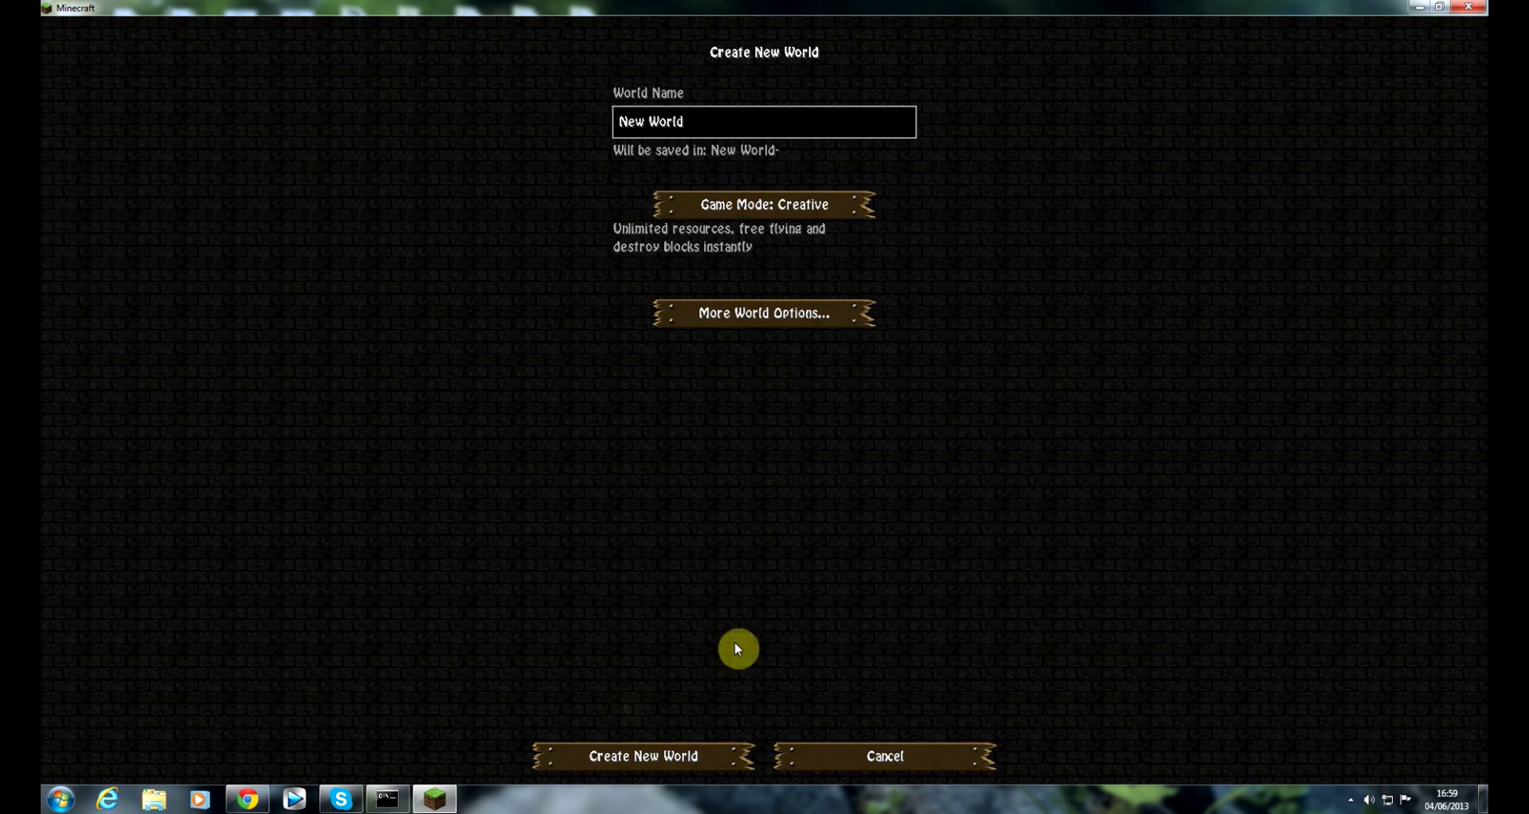
left_click(637, 755)
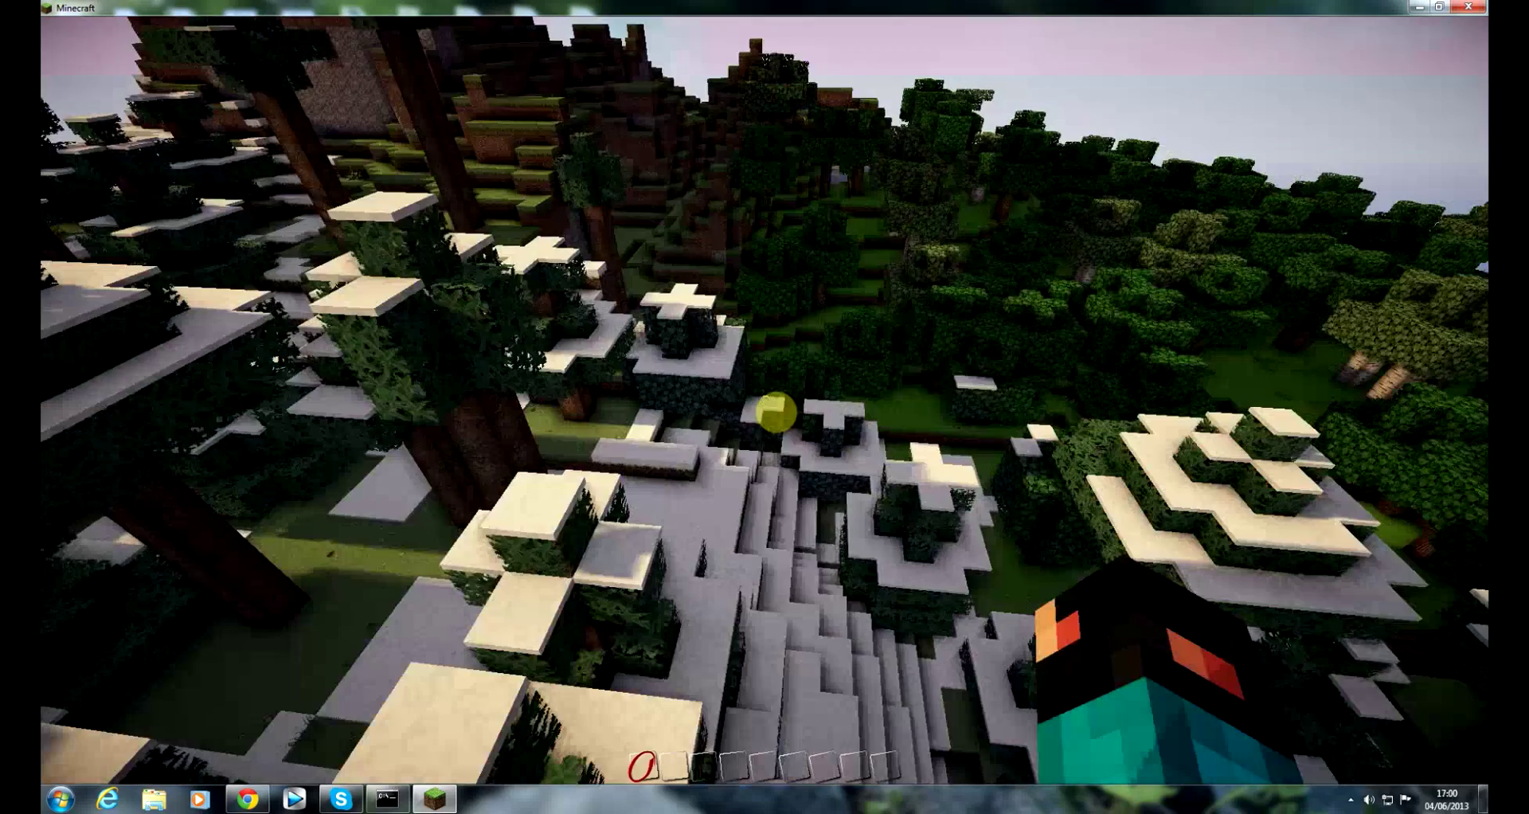
Set the shader to (none) in the running world's options and return to the game
key("Escape")
left_click(675, 346)
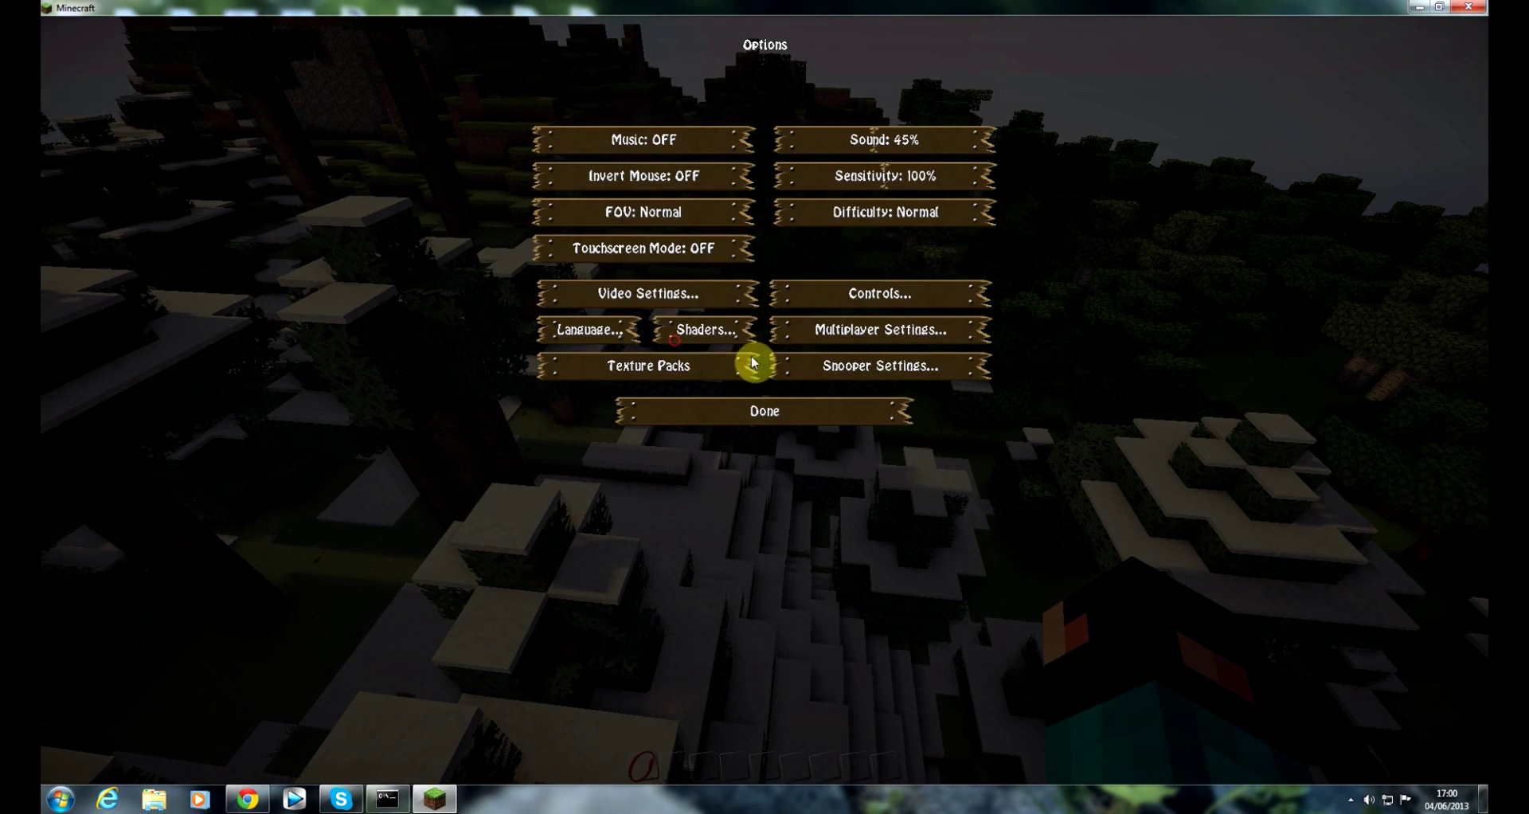
left_click(722, 328)
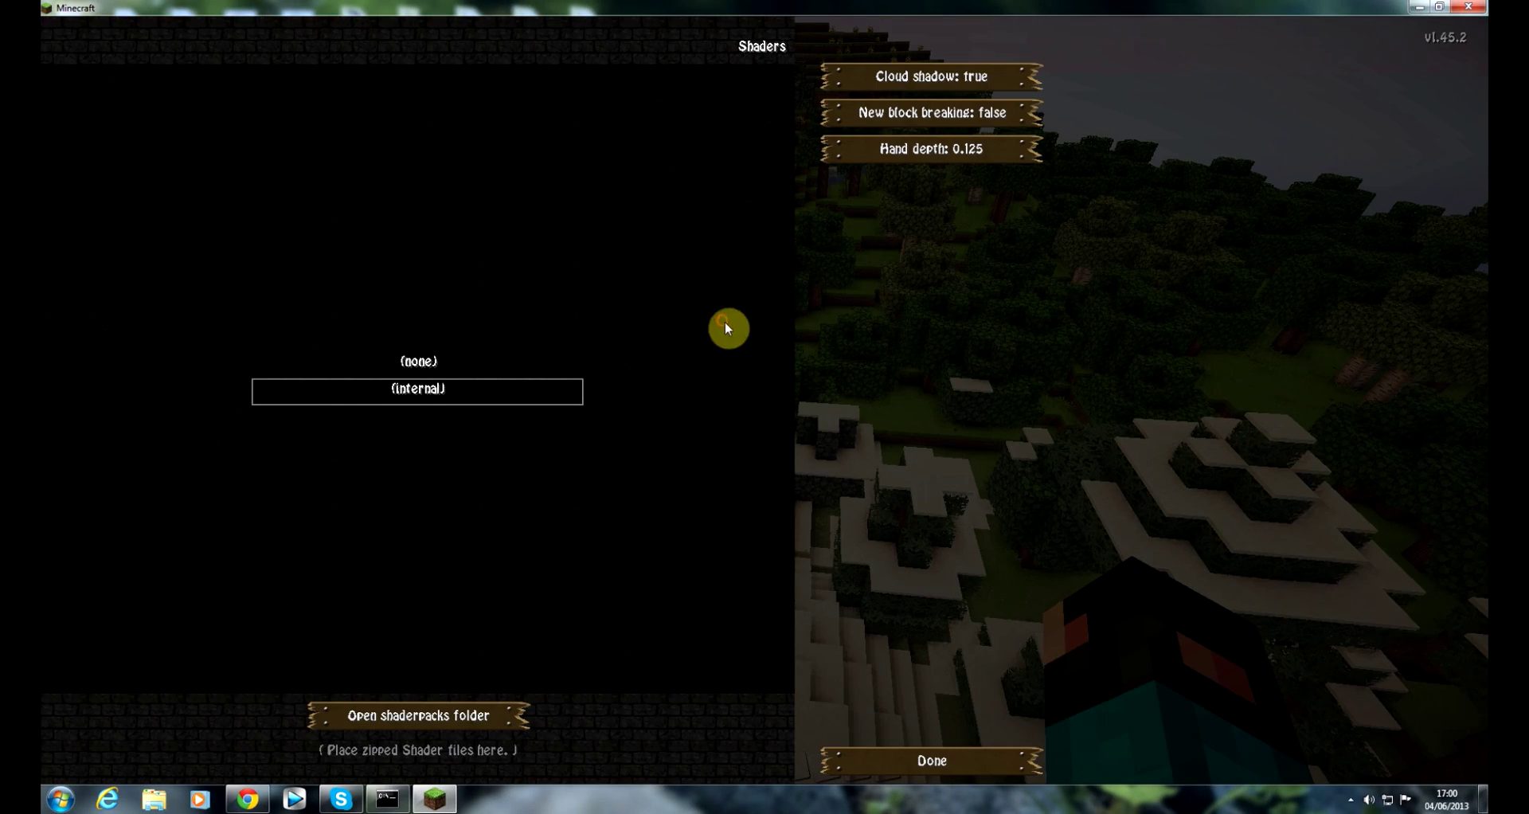
left_click(411, 360)
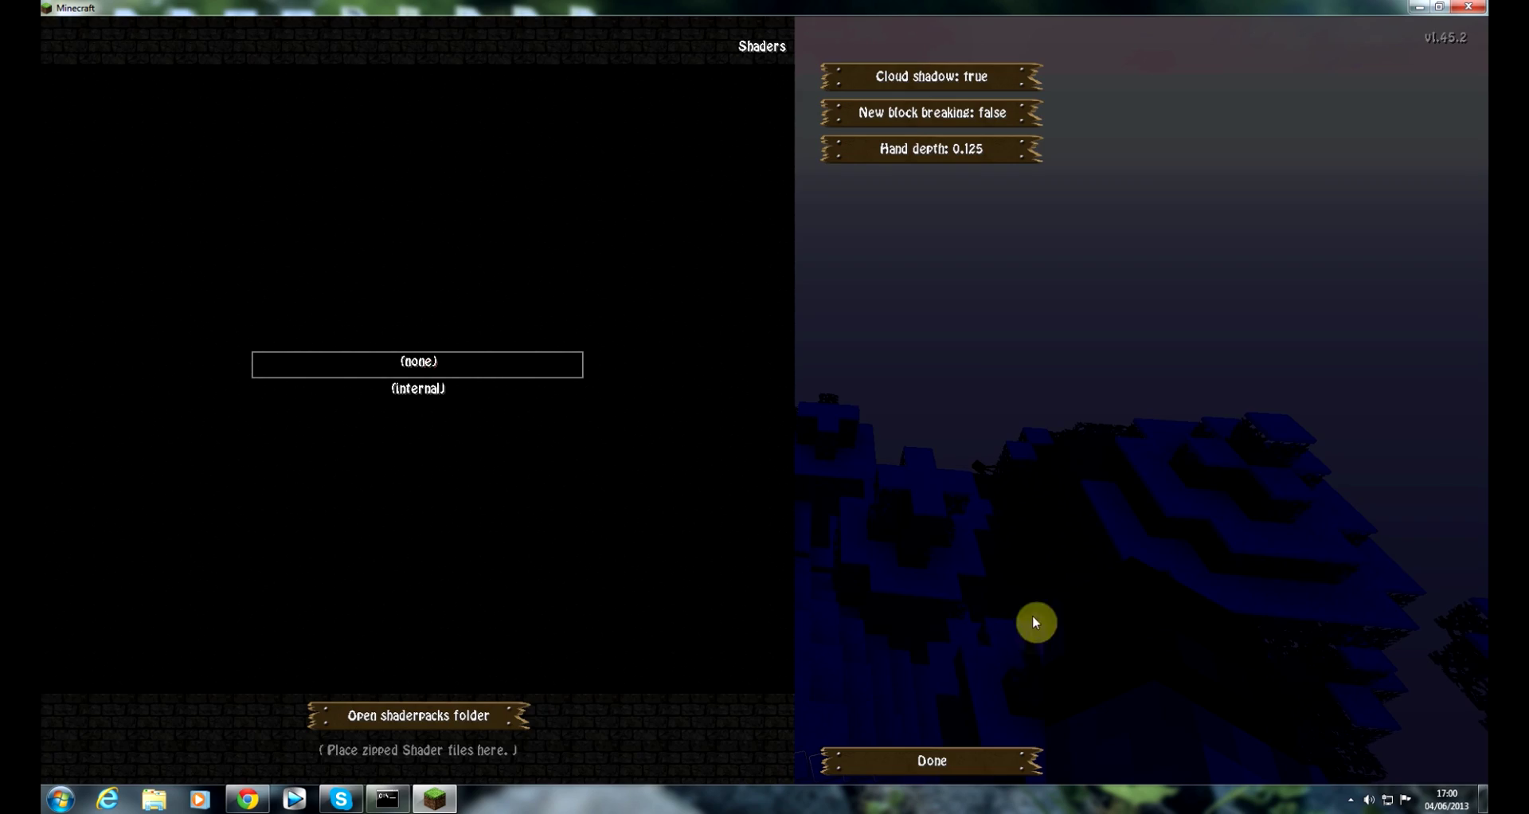
left_click(976, 774)
left_click(824, 406)
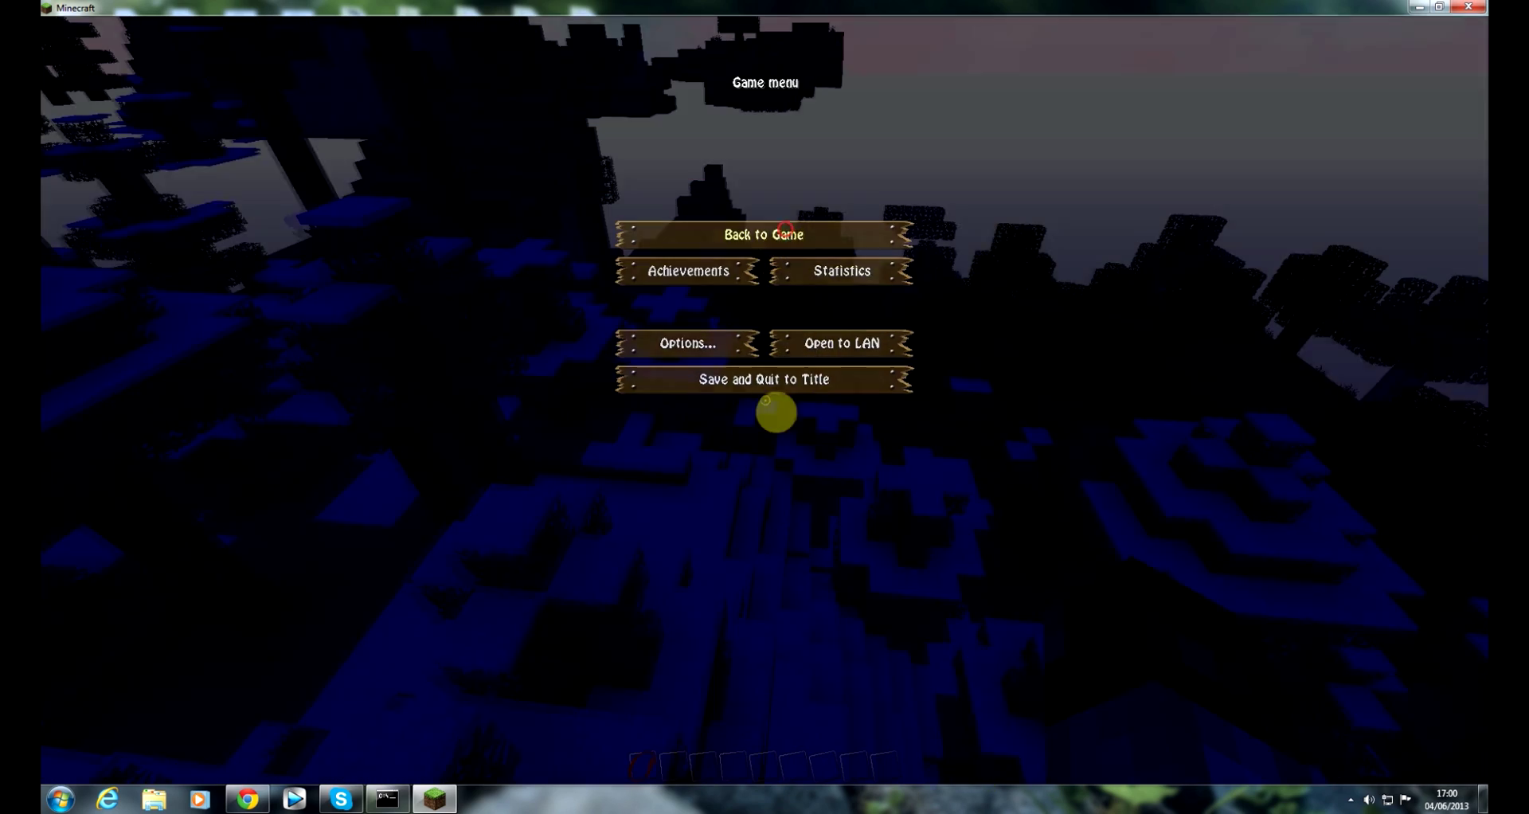
key("Escape")
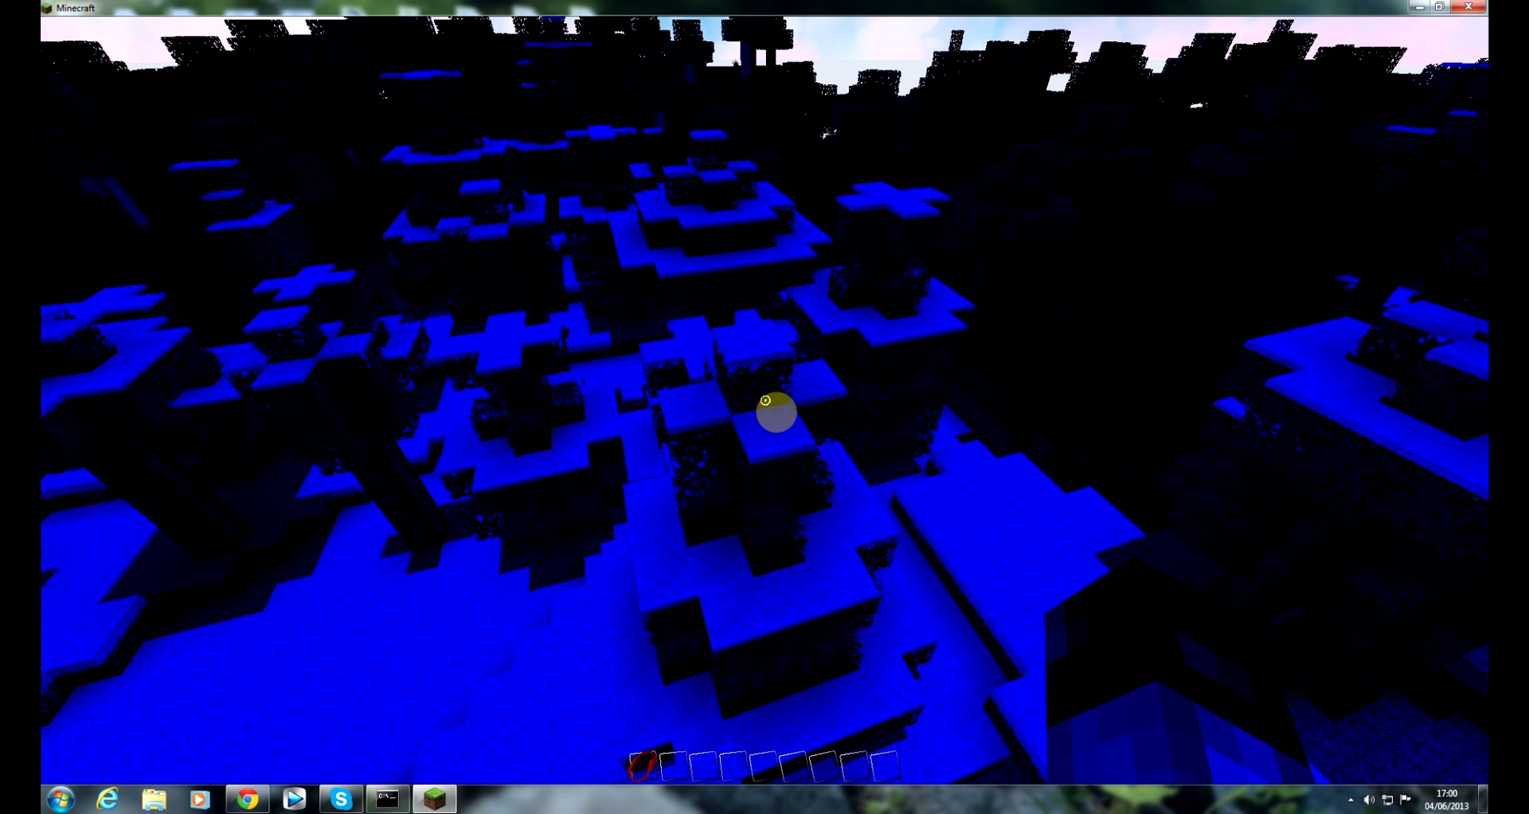
left_click(765, 400)
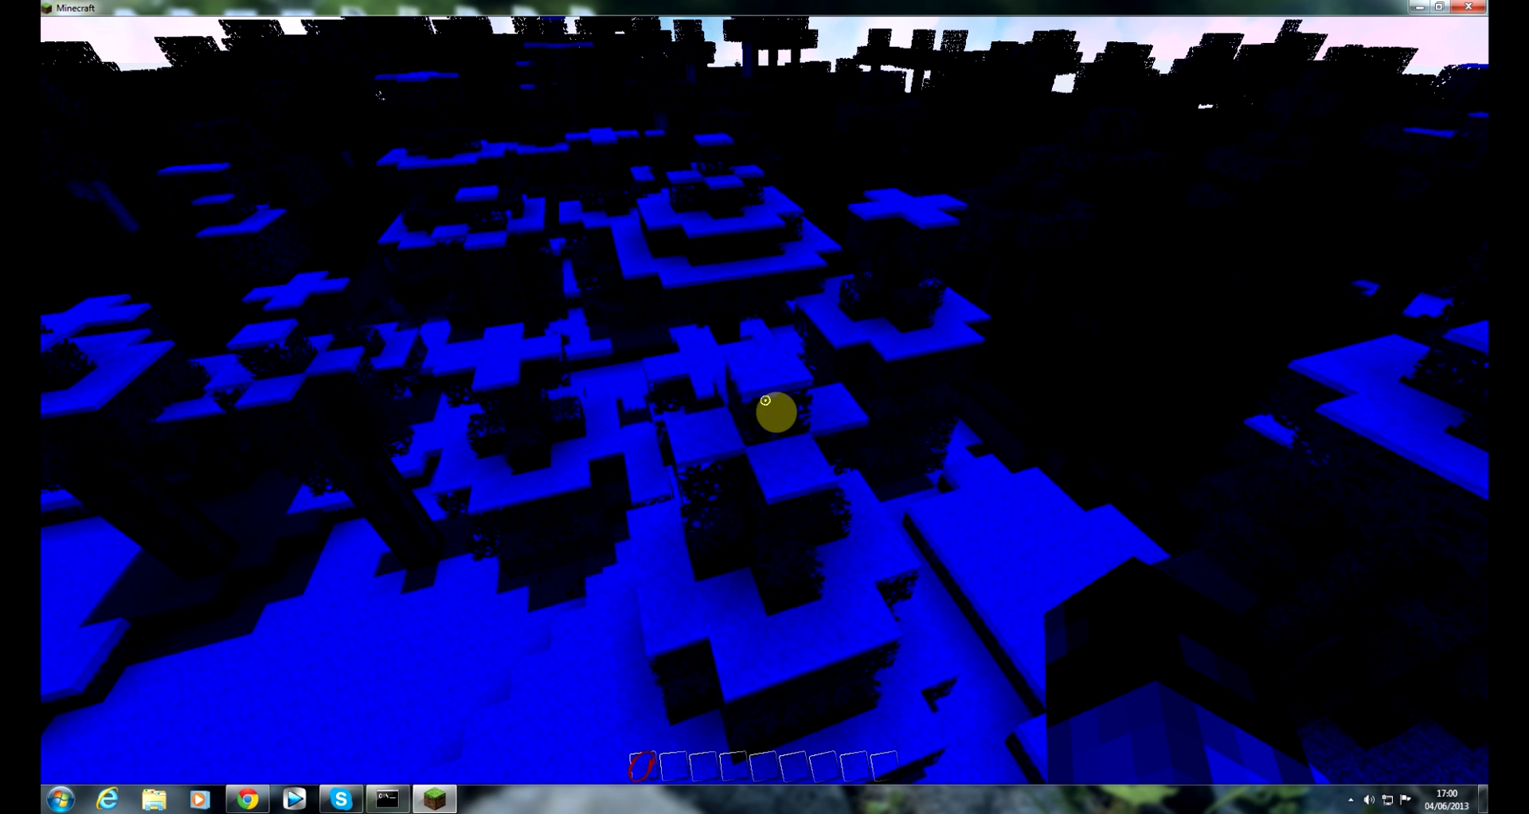